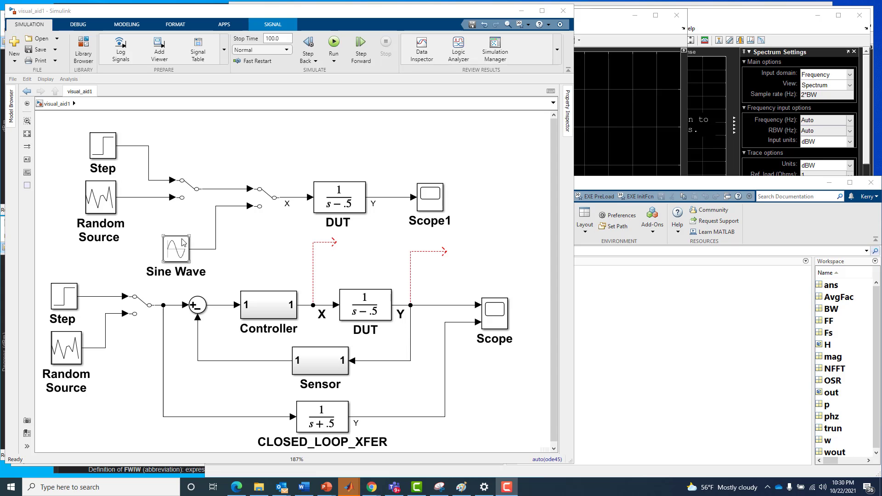
Step: Point out the lower-loop DUT, Sensor and Controller blocks in the closed-loop diagram
left_click(384, 316)
left_click(335, 266)
left_click(341, 318)
left_click(370, 356)
left_click(321, 361)
left_click(294, 296)
left_click(355, 312)
Step: Look inside the Controller and Sensor subsystems, returning to the top-level visual_aid1 model each time
left_click(263, 307)
double_click(262, 307)
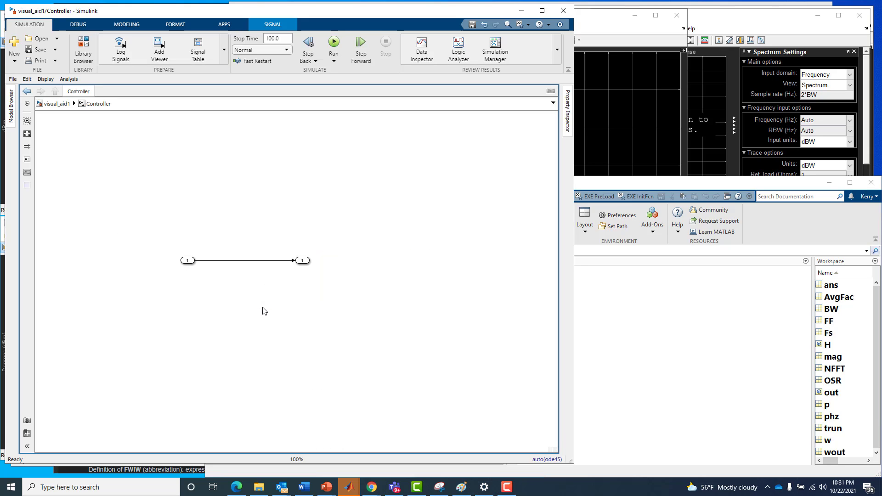
left_click(55, 90)
left_click(331, 363)
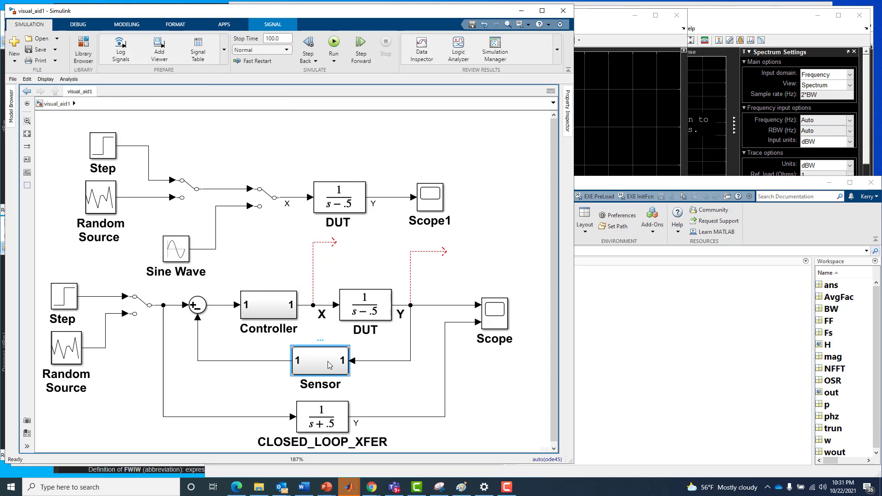
double_click(329, 365)
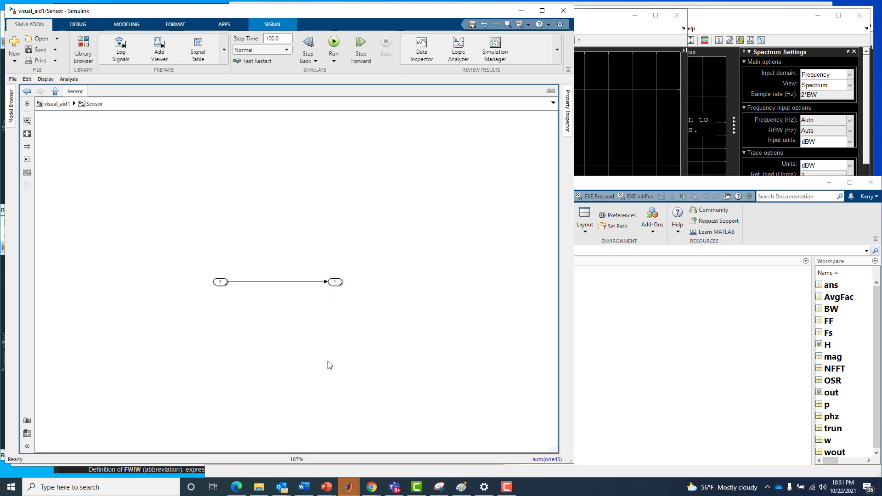
left_click(55, 91)
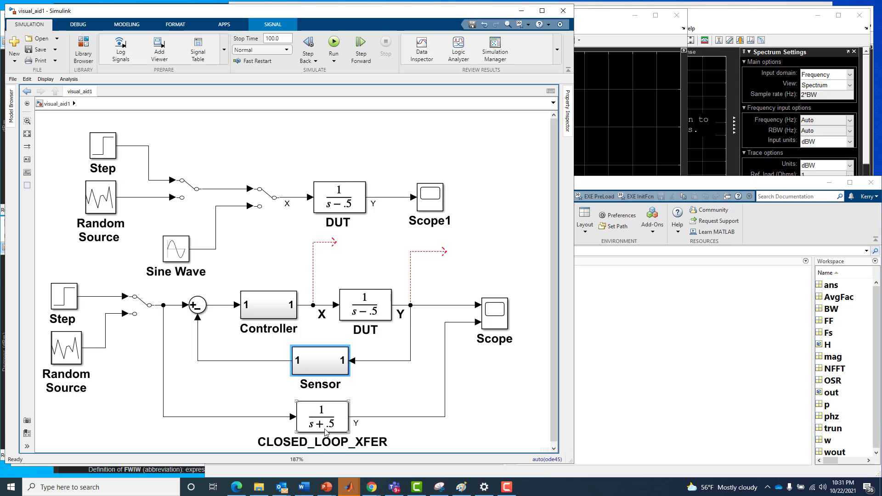
Step: Run the 100-second simulation and open the Scope fed by the DUT and CLOSED_LOOP_XFER outputs
left_click(334, 42)
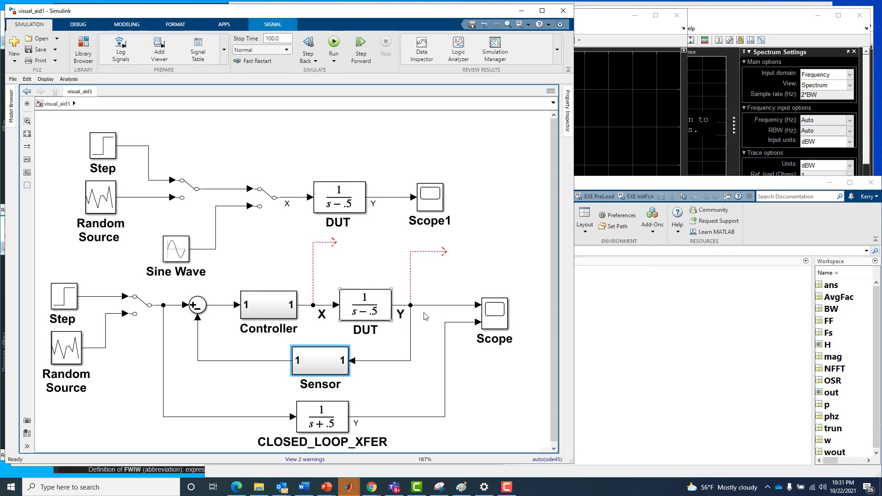
left_click(469, 311)
left_click(467, 327)
double_click(499, 317)
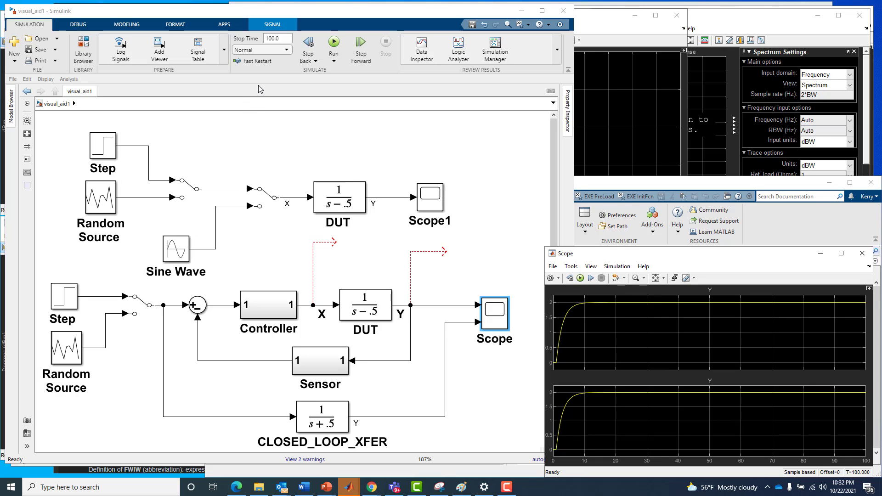
Step: Point out the open-loop diagram, its lower Step block and the open-loop DUT block
left_click_drag(68, 136, 402, 230)
left_click(501, 108)
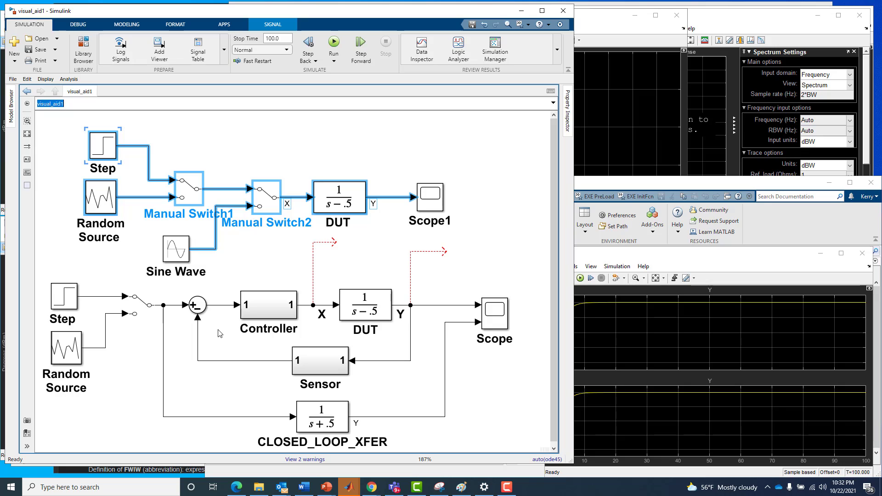
left_click(71, 306)
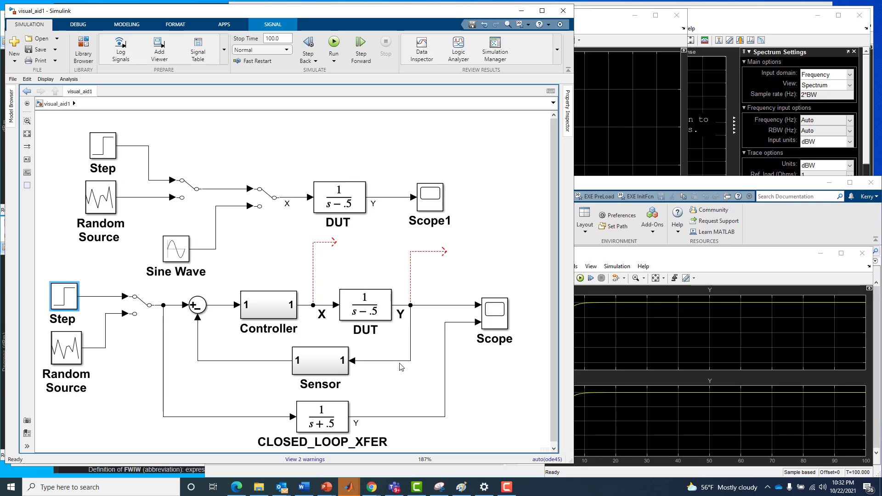
left_click(346, 205)
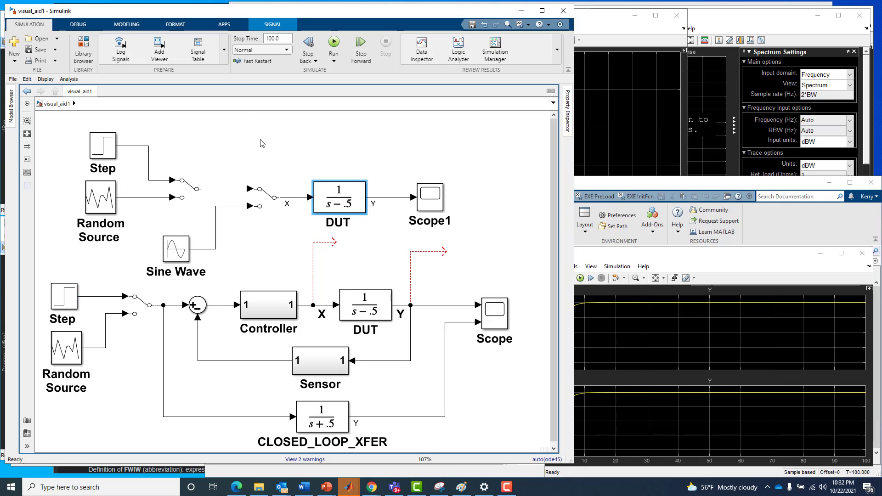
Step: Run the model, open Scope1 and autoscale it to show the full exploding output
left_click(334, 43)
double_click(430, 196)
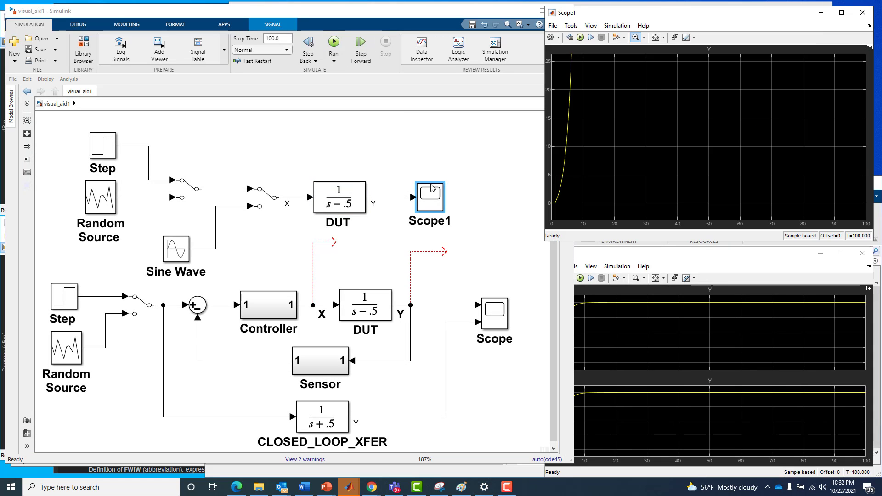
left_click(656, 38)
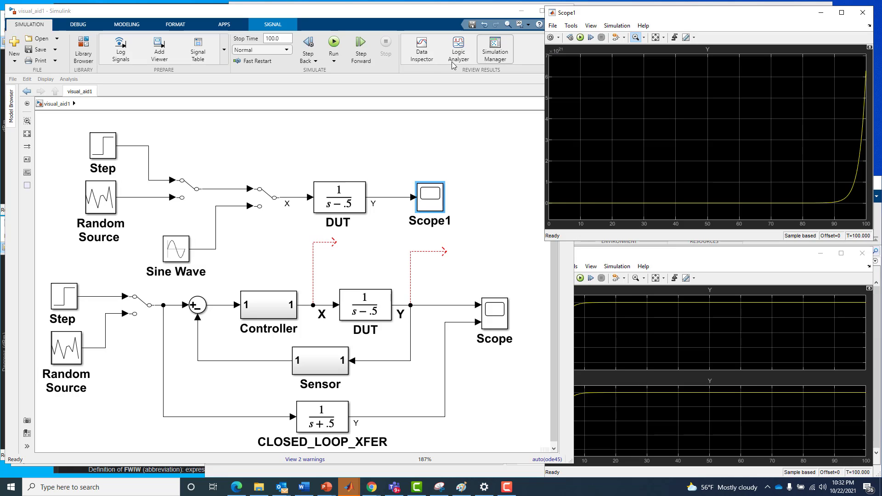
Step: Change the stop time from 100.0 to 10.0, rerun, and fit Scope1's plot
left_click(280, 38)
key("Home")
key("BackSpace")
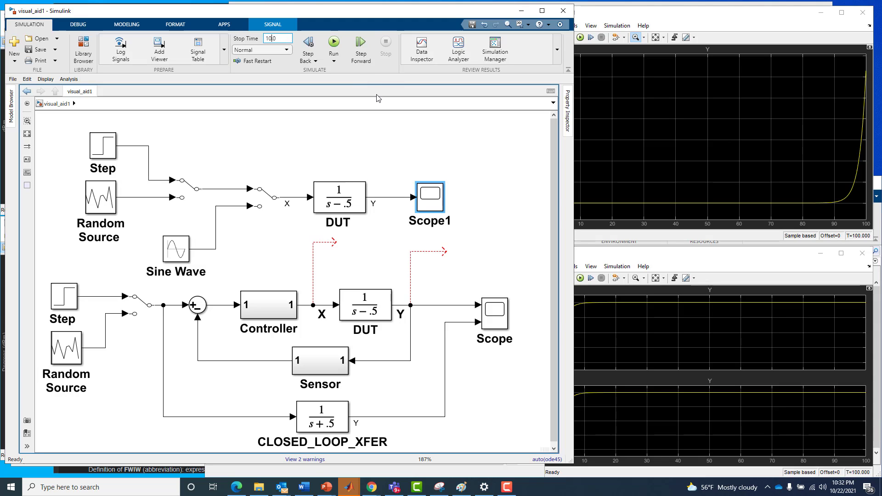
left_click(334, 44)
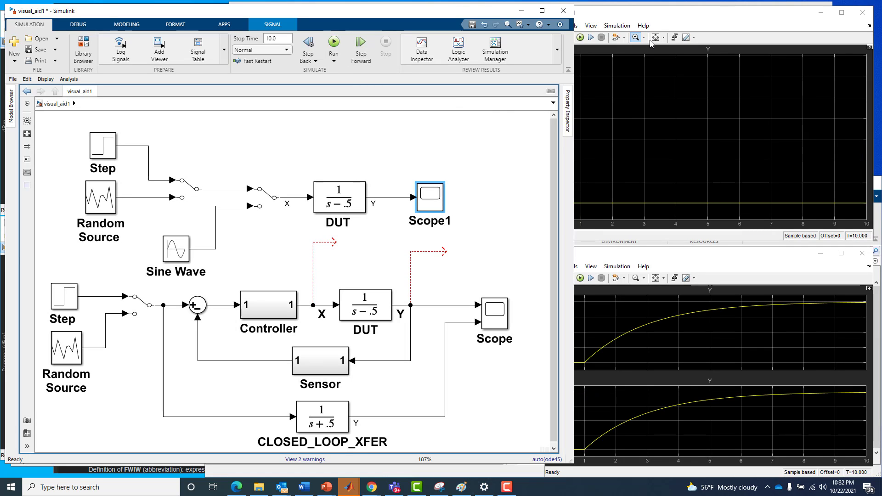
left_click(653, 43)
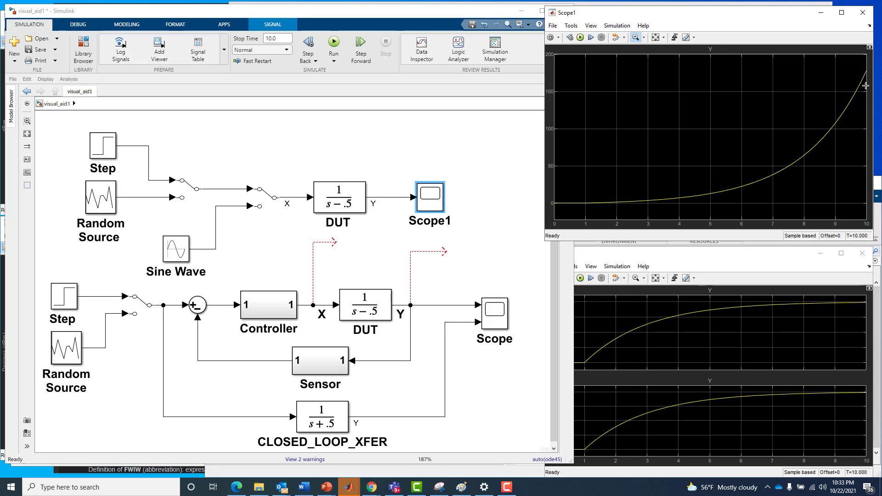
Step: Select Manual Switch1, rerun the 10-second simulation and rescale Scope1's axes to the curve
left_click(191, 195)
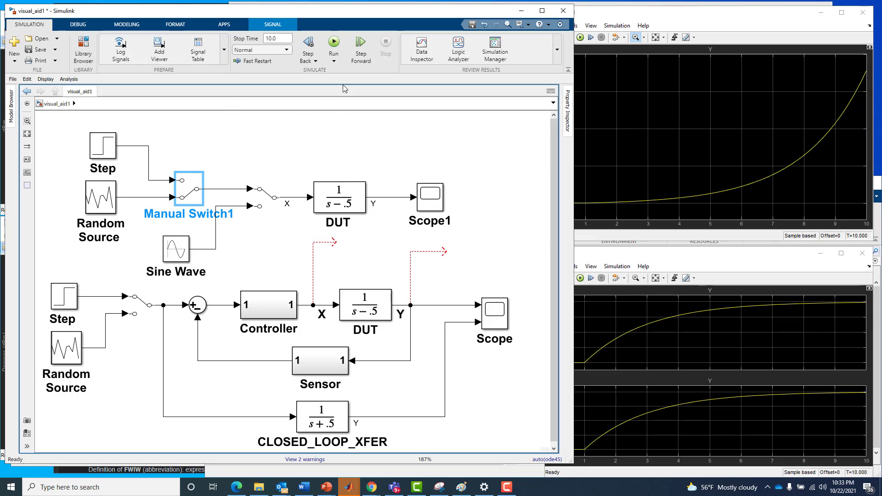
left_click(334, 46)
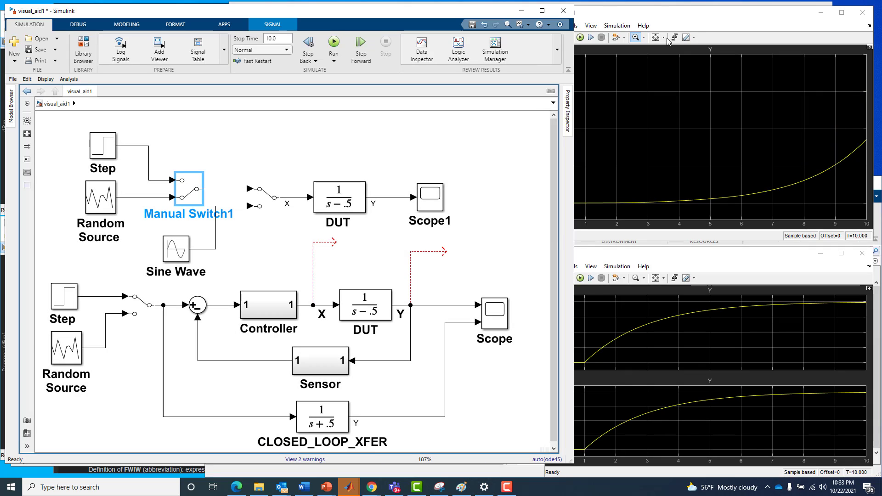
left_click(661, 23)
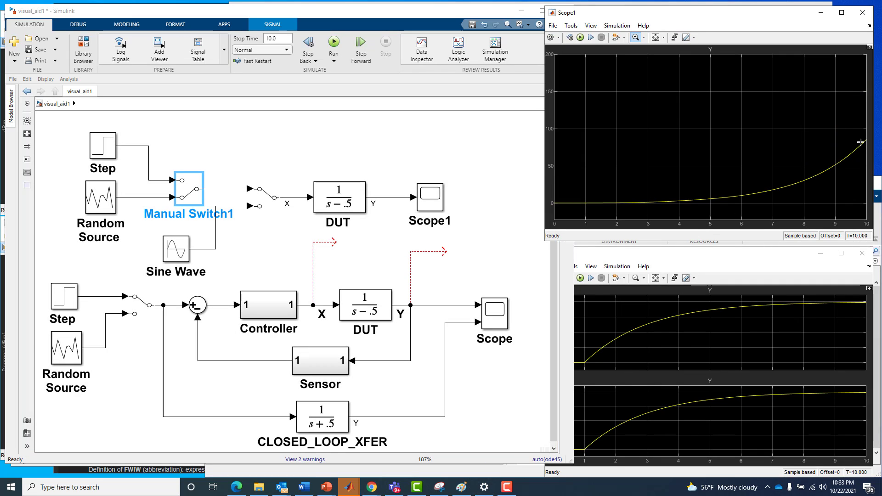
left_click(655, 37)
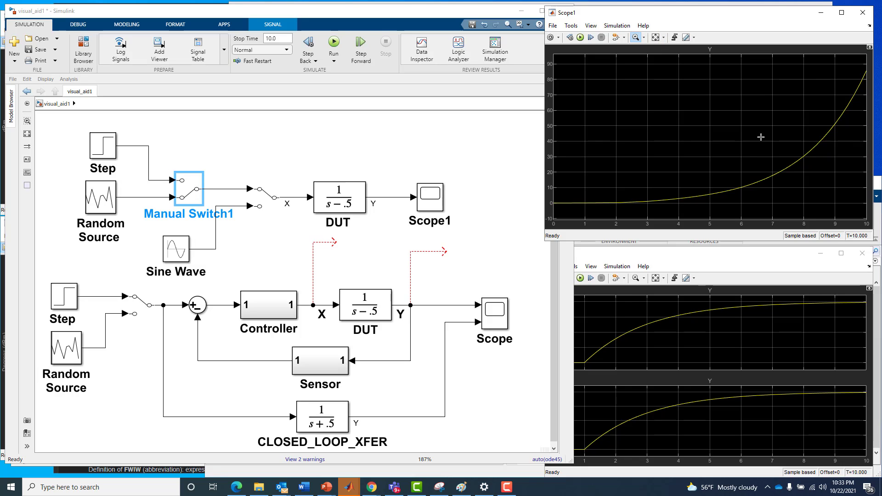
Step: Review the Sine Wave block's parameters, with frequency 2*pi*1, and accept them
double_click(183, 252)
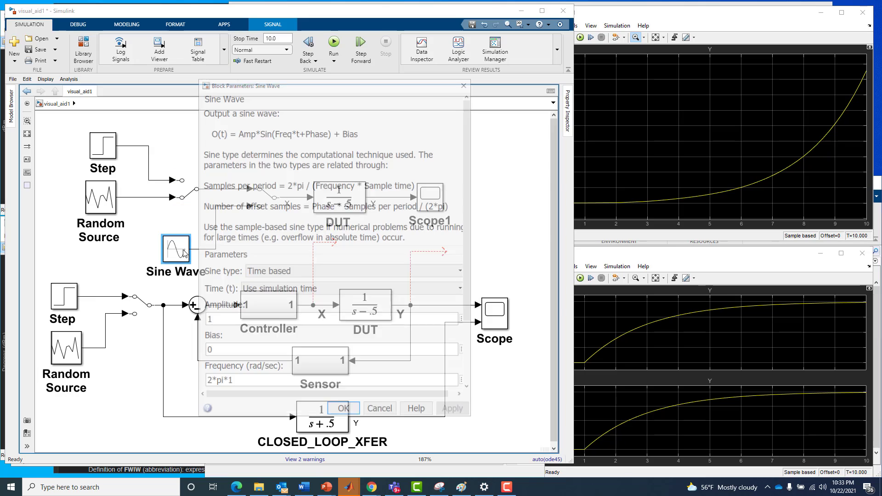
double_click(241, 388)
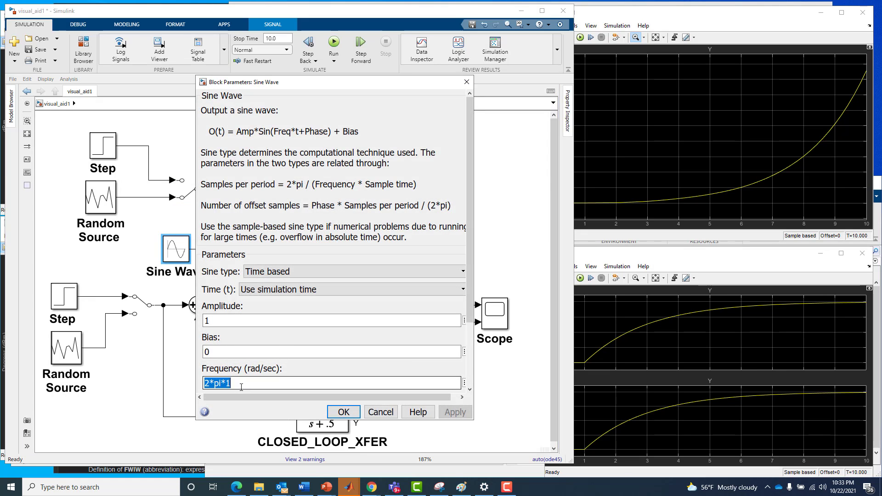
left_click(342, 412)
Step: Flip Manual Switch2 to the Sine Wave, rerun, then zoom and autoscale Scope1
double_click(271, 202)
left_click(337, 43)
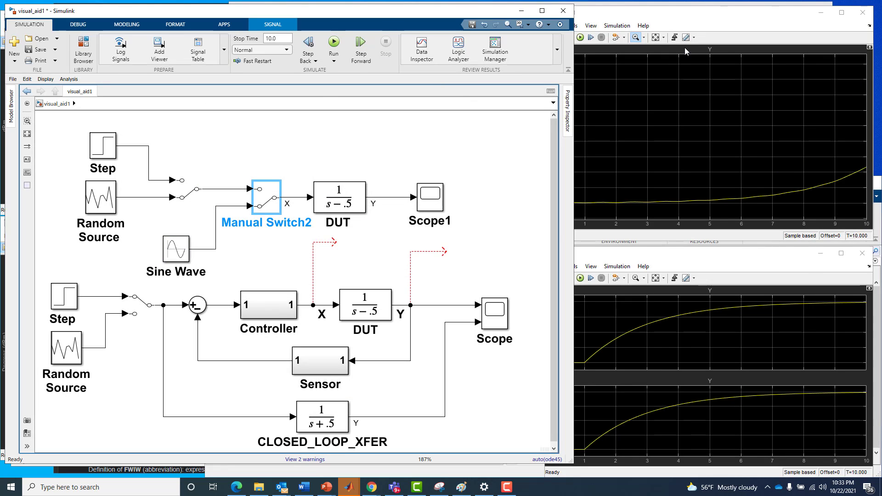
left_click(655, 24)
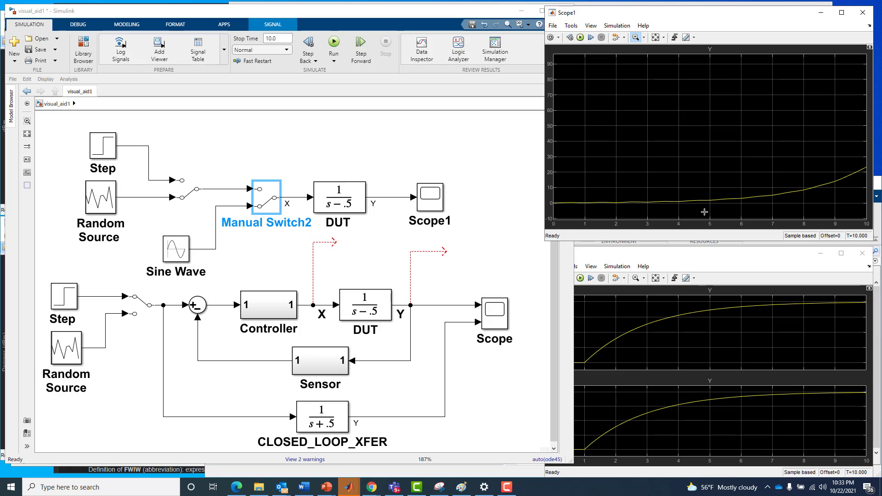
left_click_drag(717, 186, 553, 210)
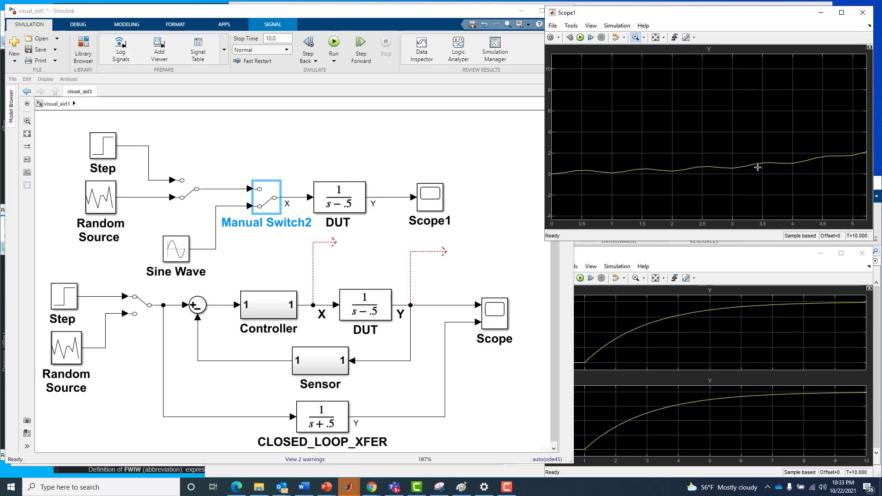
left_click(655, 38)
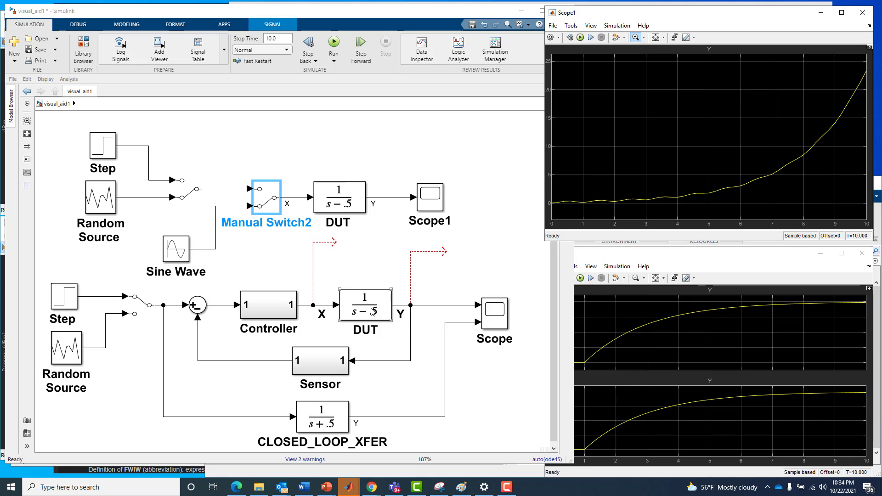
left_click(314, 275)
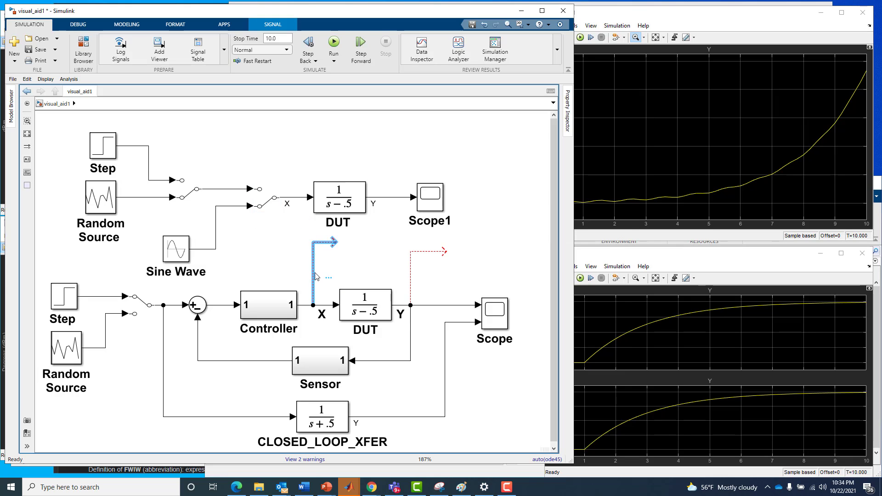
left_click(411, 276)
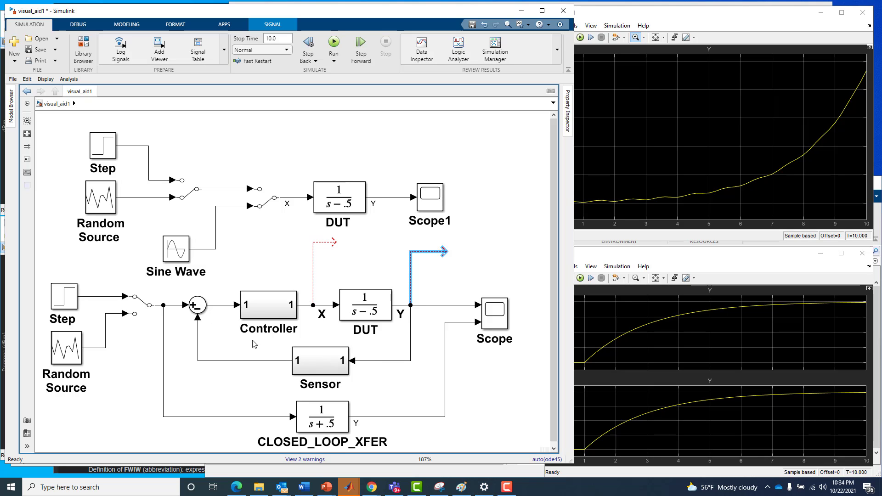
left_click(323, 305)
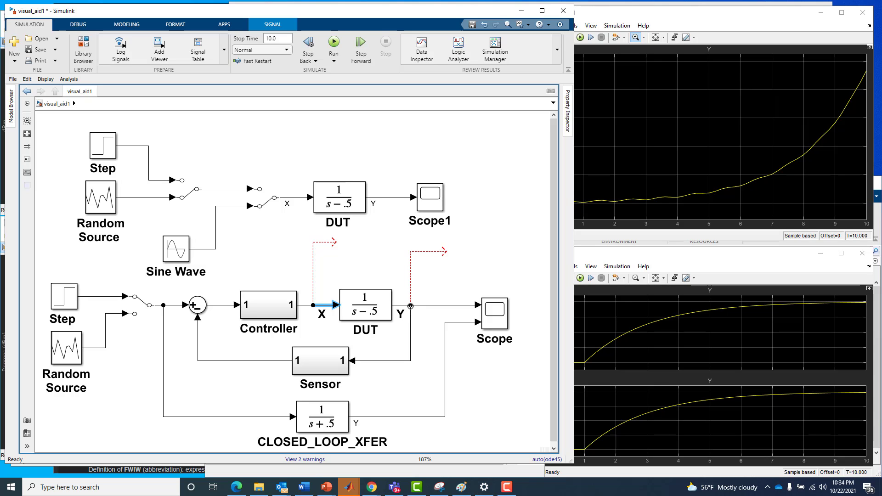
left_click(369, 307)
Step: Minimize visual_aid1 and point out the DUT, feedback loop, Sum and ArbitraryController blocks
left_click(522, 12)
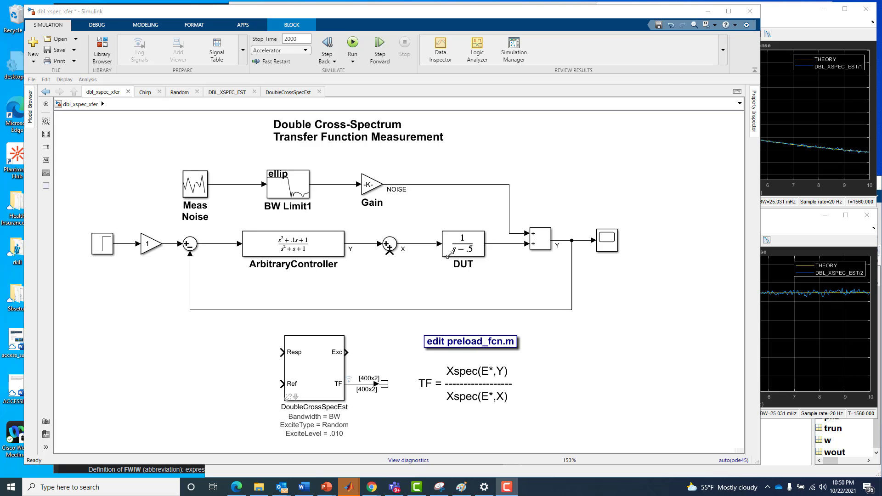
left_click(467, 249)
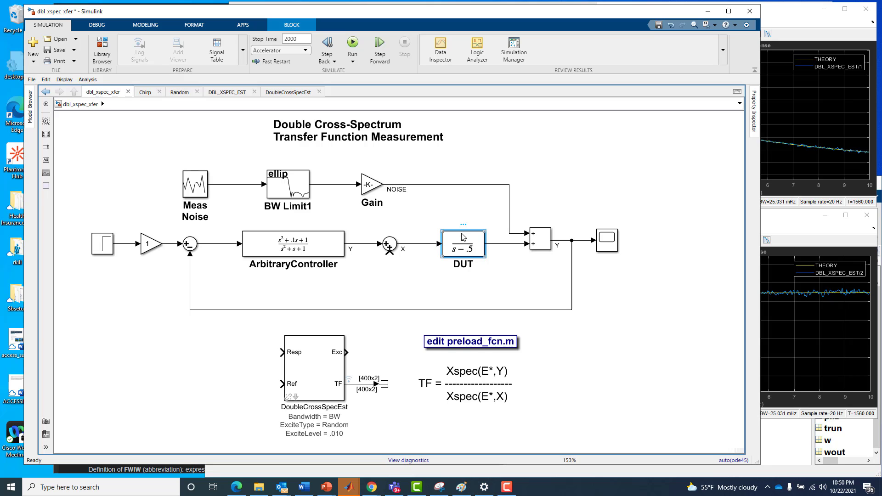
left_click(81, 229)
left_click_drag(97, 236, 581, 318)
left_click(584, 332)
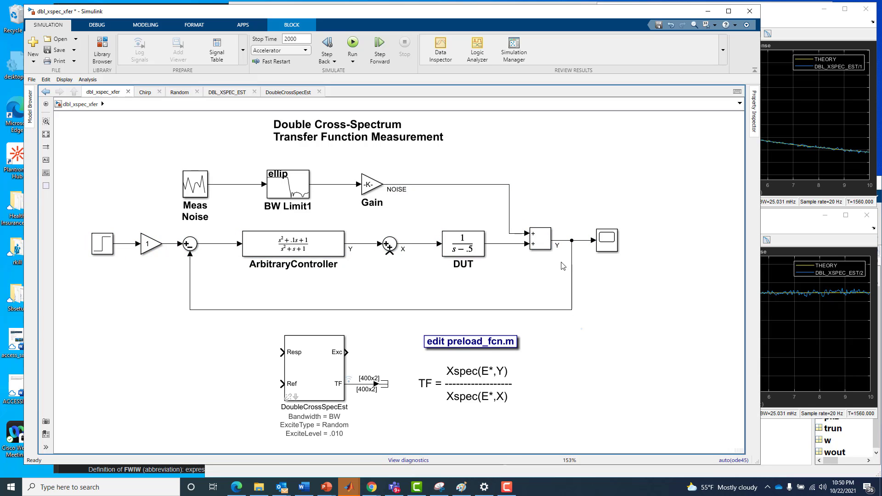
left_click(194, 244)
left_click(276, 260)
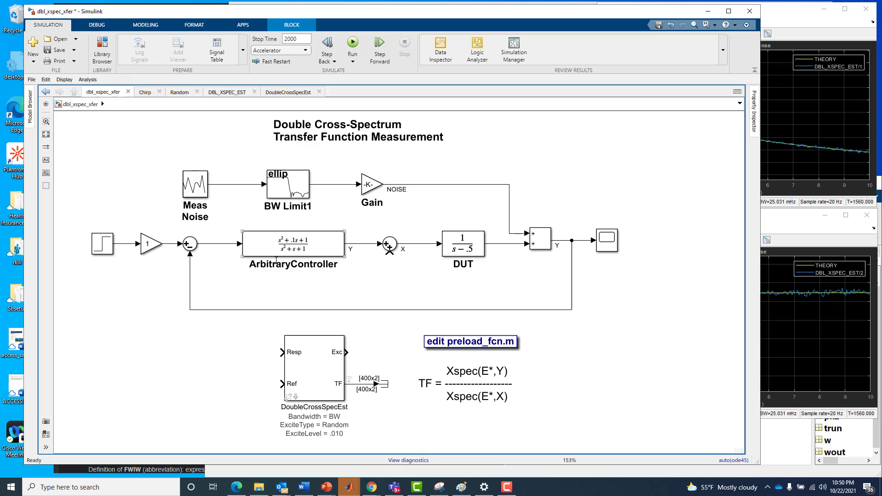
left_click(254, 239)
left_click(378, 221)
Step: Point out the Step1 source, the measurement noise chain and the DoubleCrossSpecEst block
left_click(108, 254)
left_click(180, 164)
left_click_drag(144, 155, 411, 200)
left_click(525, 187)
left_click(306, 364)
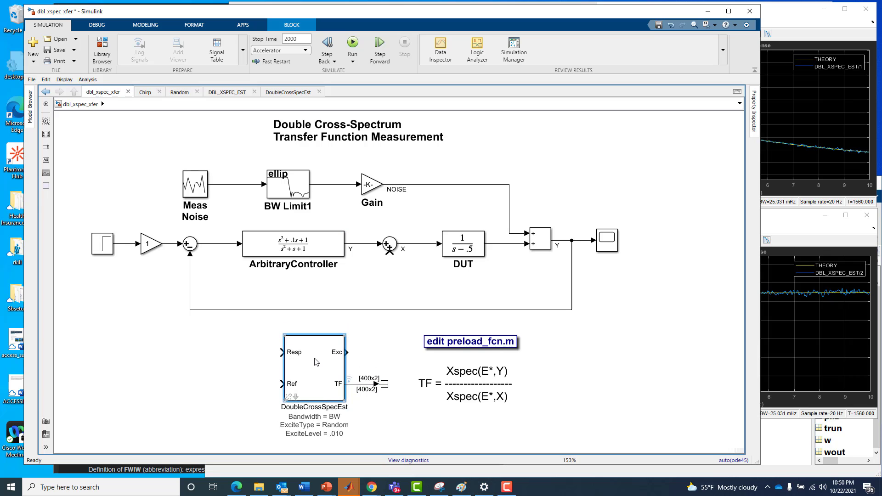
Step: Comment out DoubleCrossSpecEst, run the model, and stop it once the Scope shows output
right_click(311, 361)
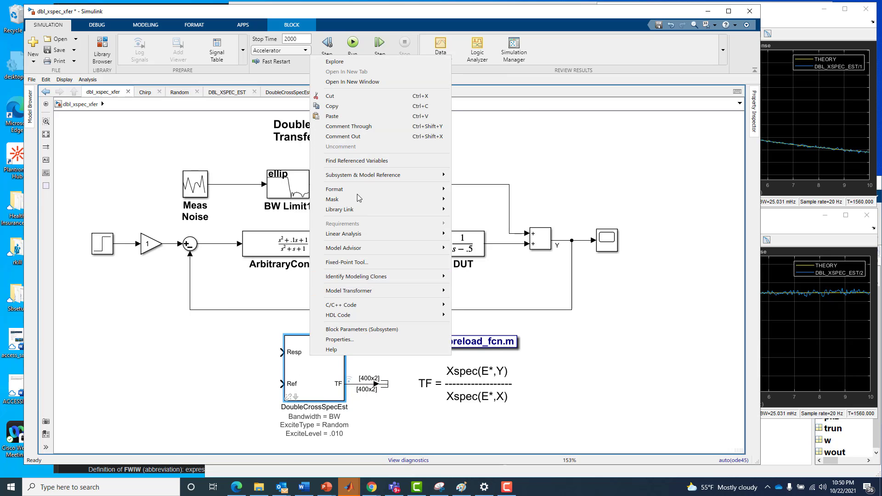
left_click(350, 144)
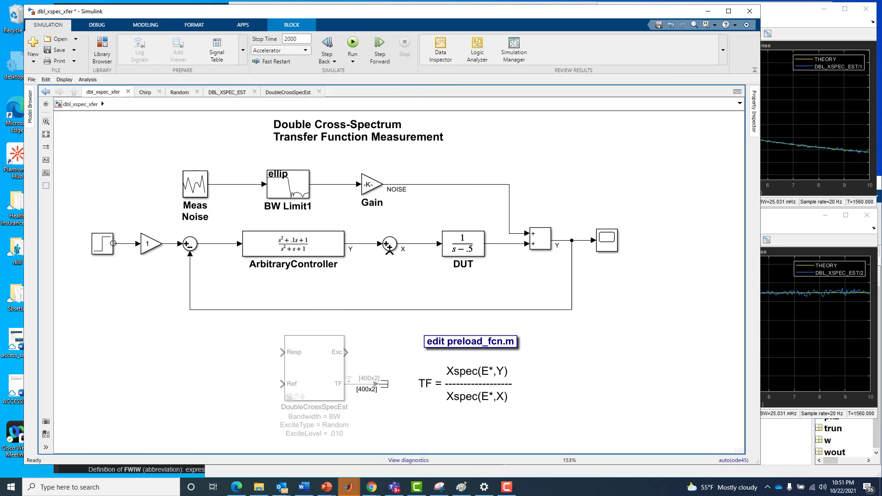
left_click(109, 250)
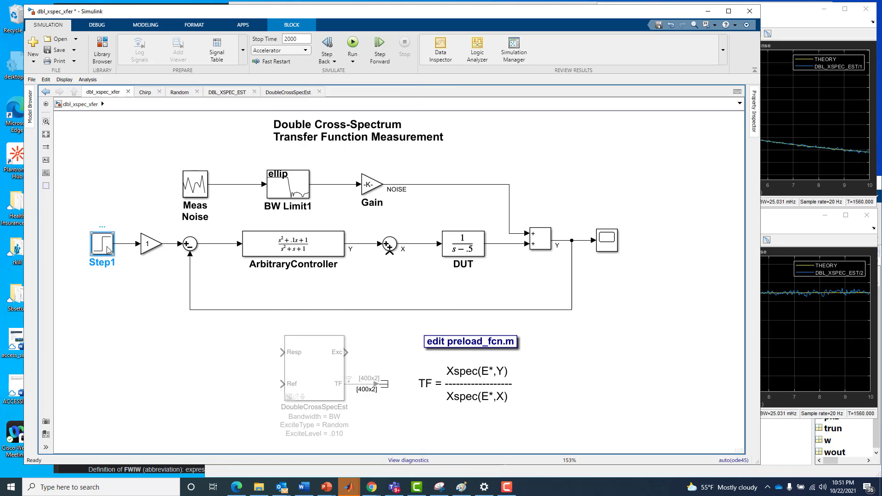
left_click(352, 44)
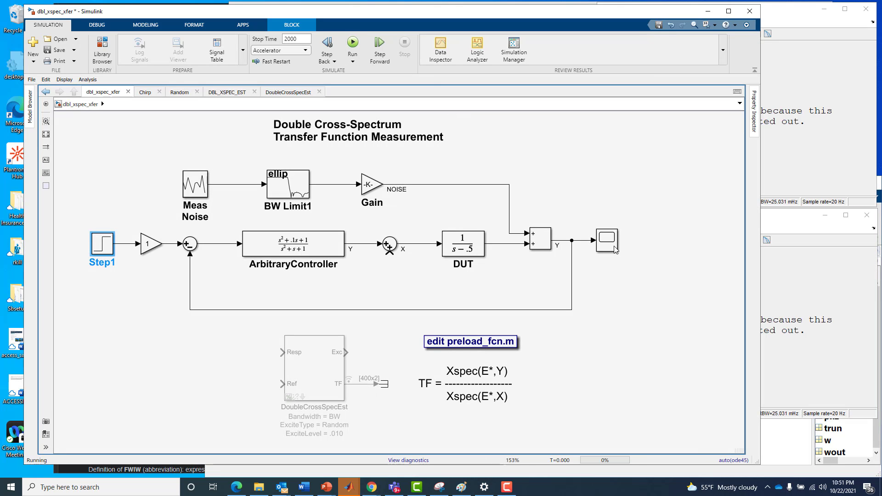
left_click(615, 249)
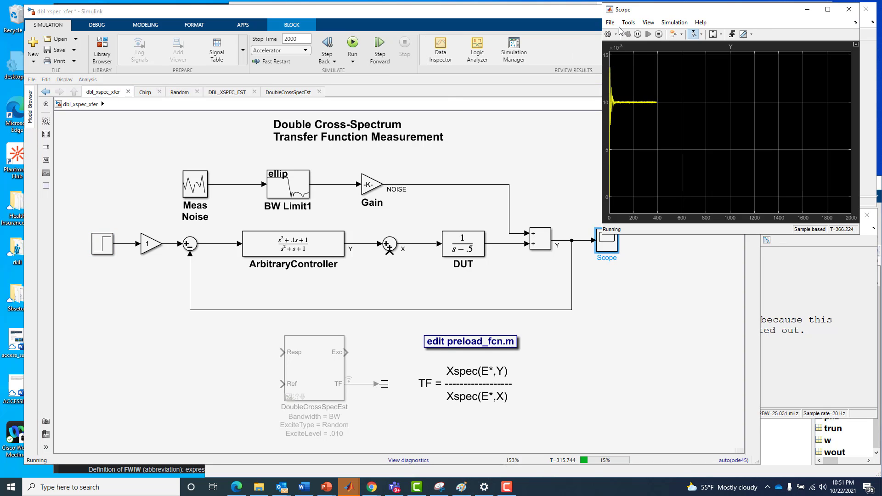
left_click(658, 34)
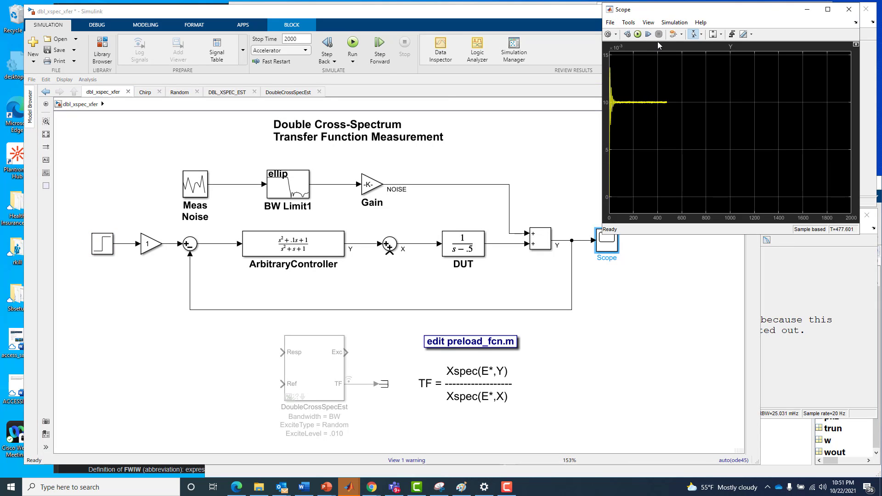
Step: Zoom the Scope's time axis into the start of the response, about -30 to 160
left_click(701, 34)
left_click(695, 59)
left_click_drag(630, 113, 568, 111)
left_click_drag(753, 110, 835, 113)
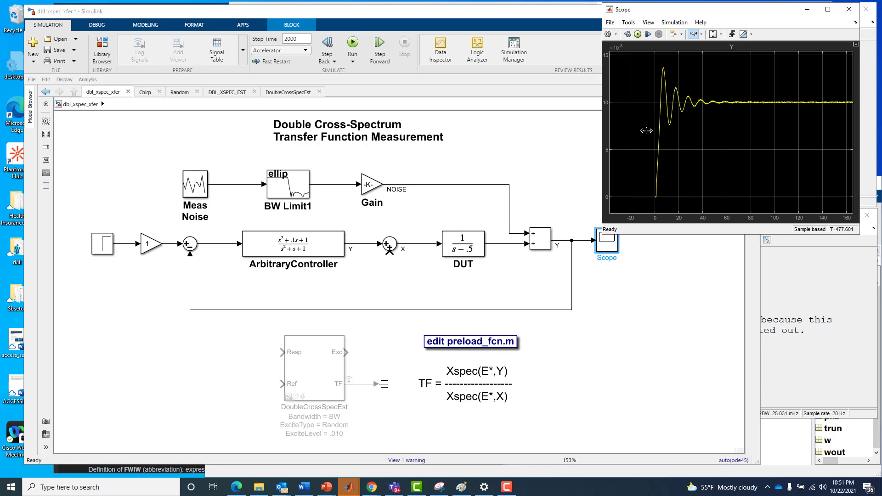
left_click_drag(648, 129, 791, 126)
Step: Zoom the vertical axis to 0.0097–0.0104, then restore the full 0–2000 view
left_click(701, 35)
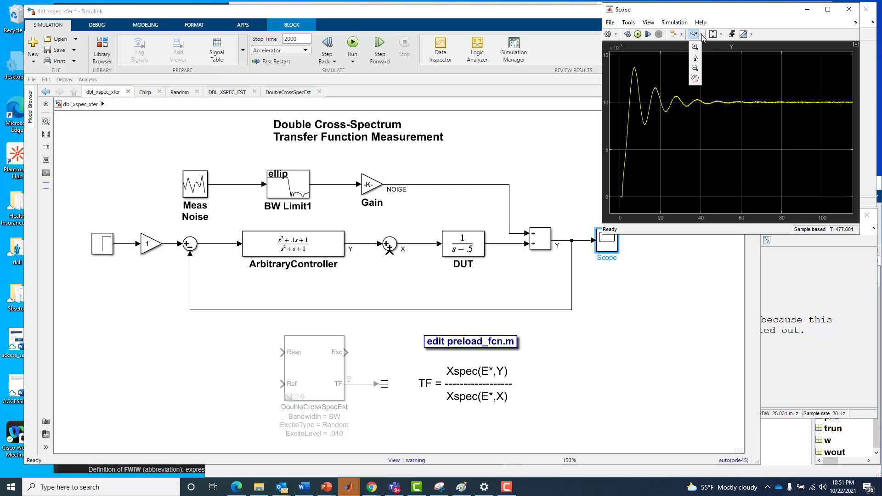
left_click(695, 62)
left_click(816, 109)
left_click_drag(816, 111, 829, 163)
right_click(801, 132)
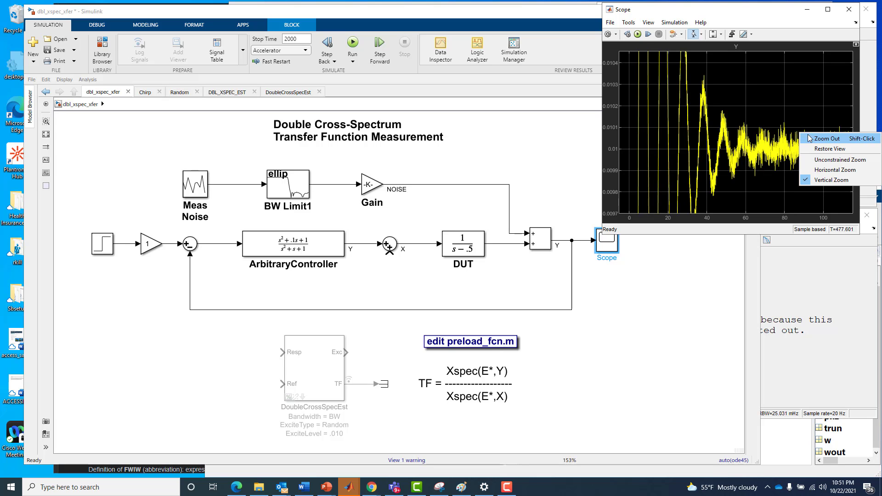
left_click(817, 148)
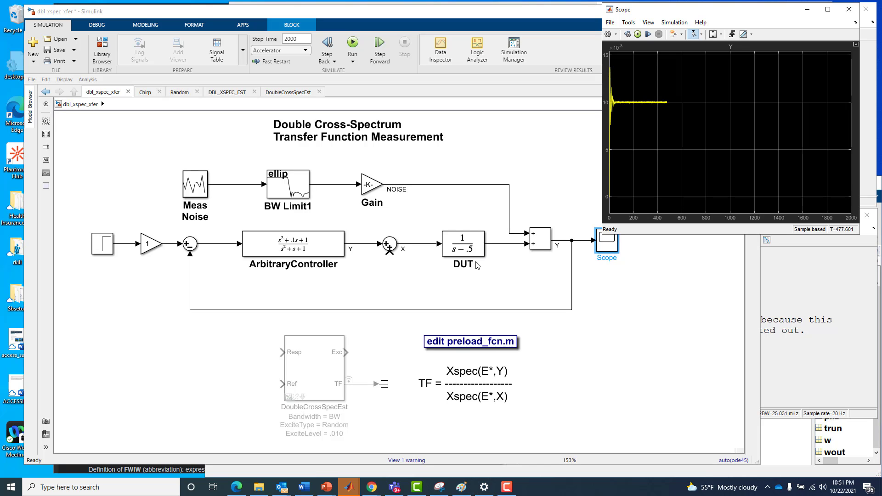
Step: Click the DUT block on the canvas to bring the dbl_xspec_xfer diagram forward
left_click(461, 252)
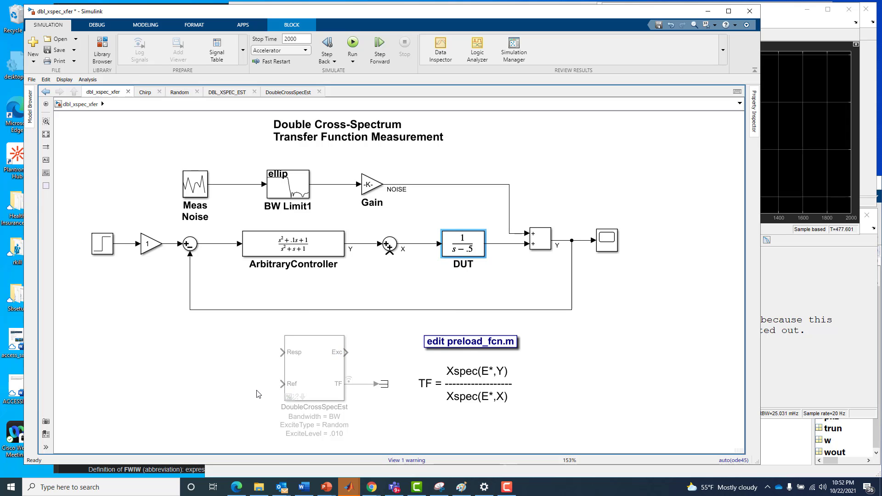
Step: Uncomment DoubleCrossSpecEst and connect its Exc output into the sum near X
right_click(313, 362)
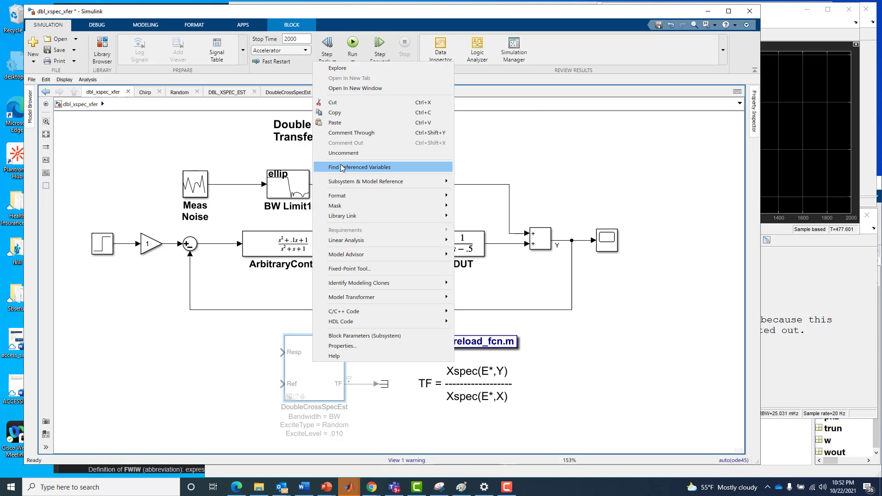
left_click(341, 154)
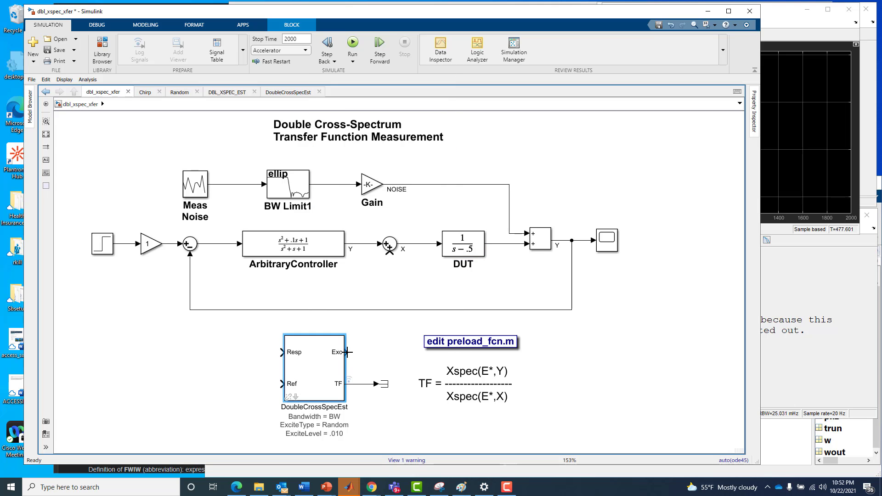
left_click_drag(346, 352, 389, 258)
left_click(355, 245)
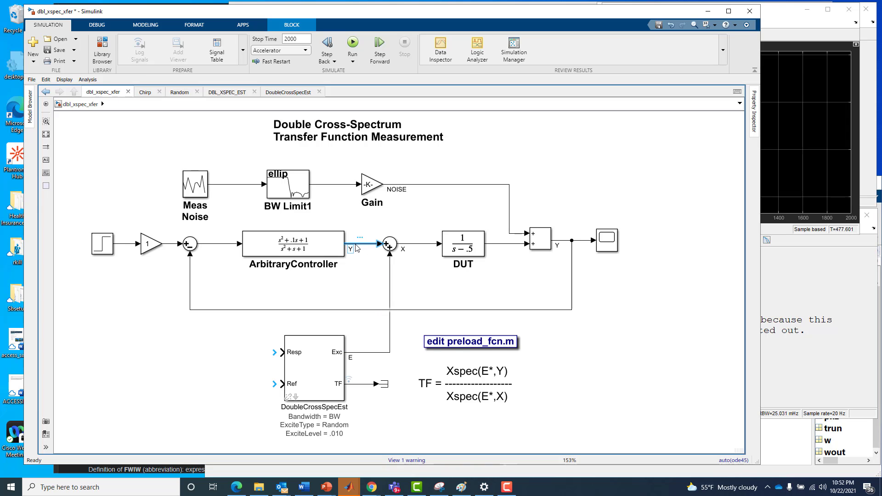
left_click(391, 293)
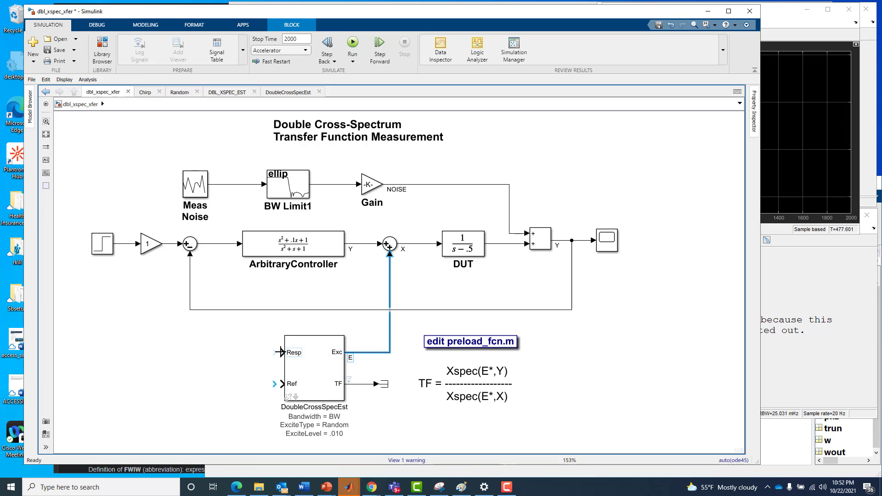
Step: Wire the Resp input to the Y feedback line and the Ref input to the X line
left_click_drag(281, 352, 227, 310)
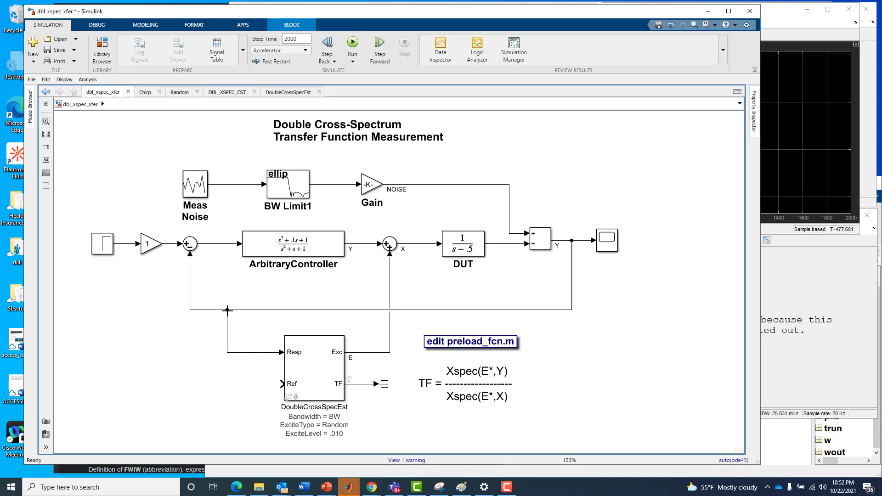
left_click(510, 246)
left_click(277, 385)
left_click_drag(266, 356, 421, 245)
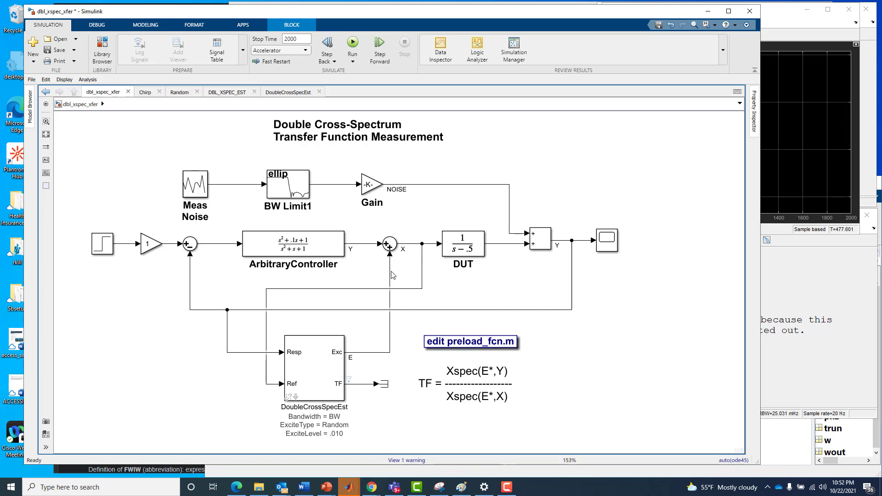
left_click(317, 380)
double_click(316, 380)
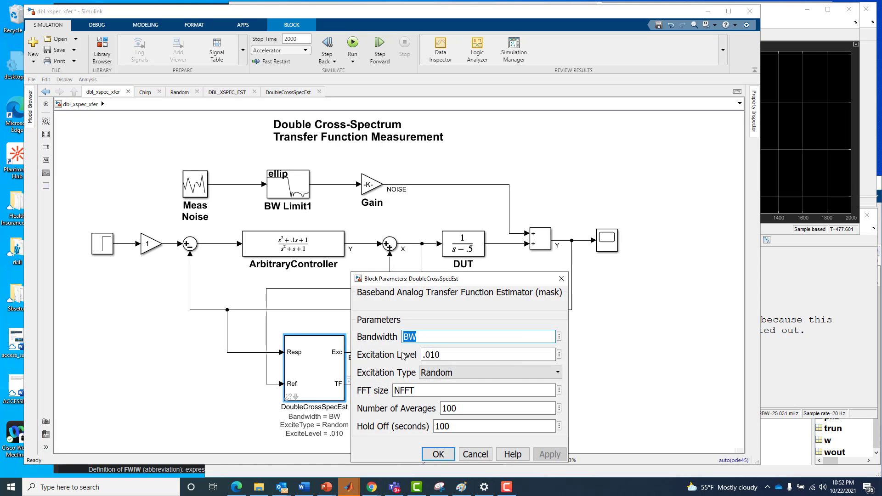
left_click(429, 335)
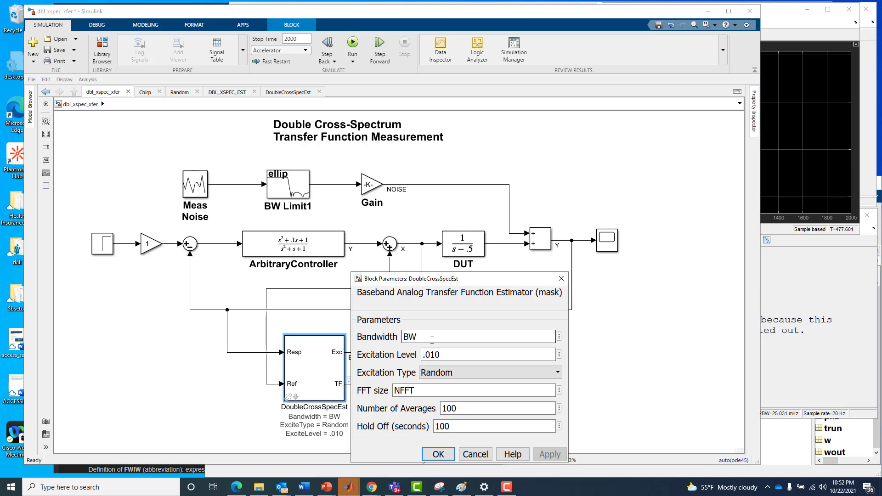
key("Delete")
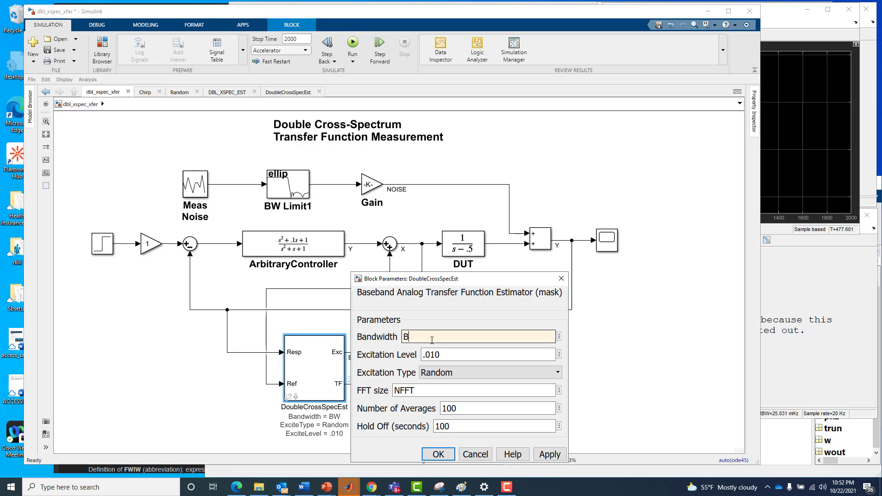
type("W")
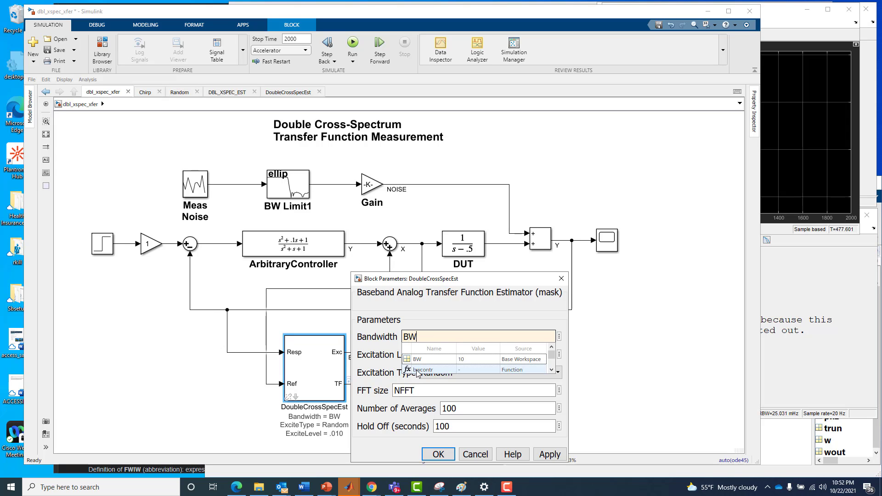
left_click(469, 354)
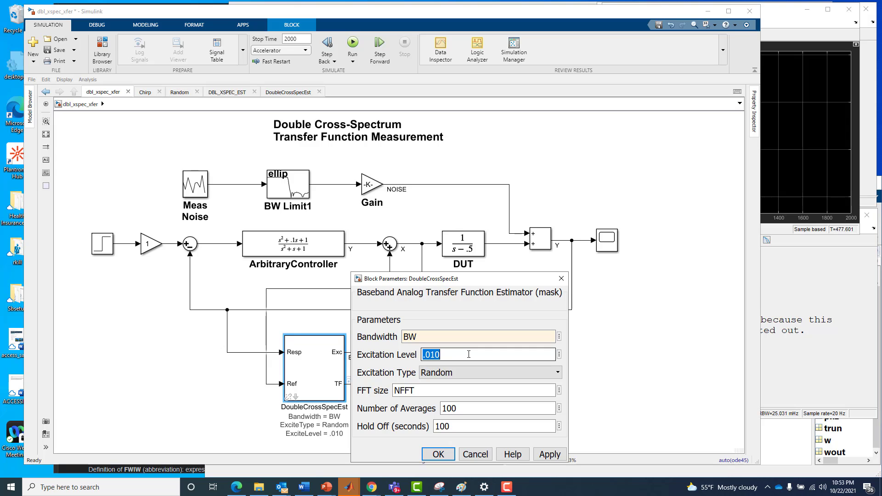
left_click(464, 376)
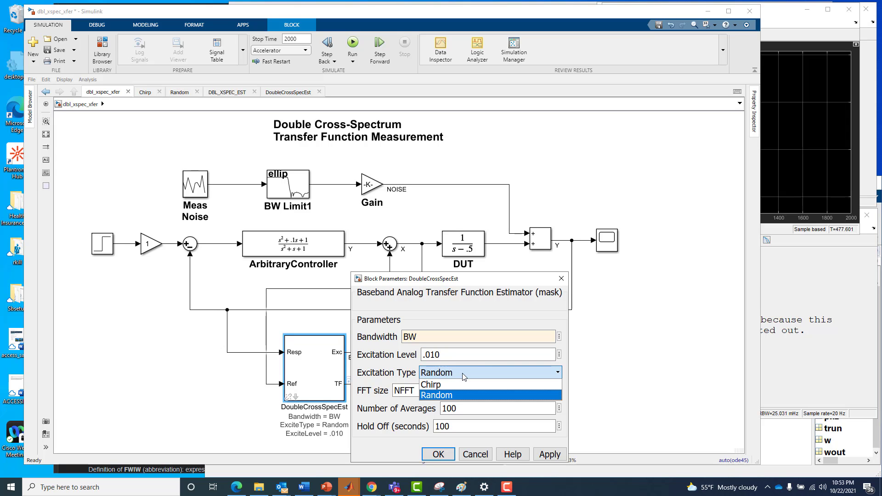
left_click(391, 367)
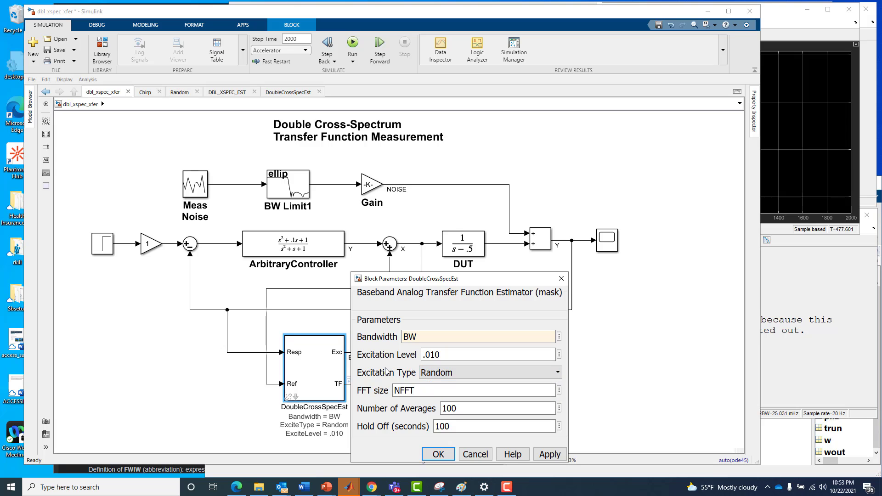
double_click(429, 390)
left_click(431, 390)
double_click(469, 408)
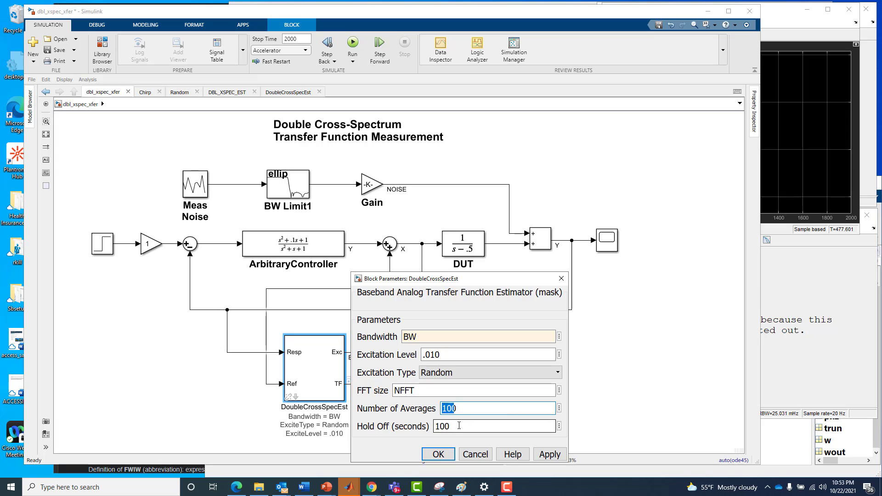
double_click(459, 426)
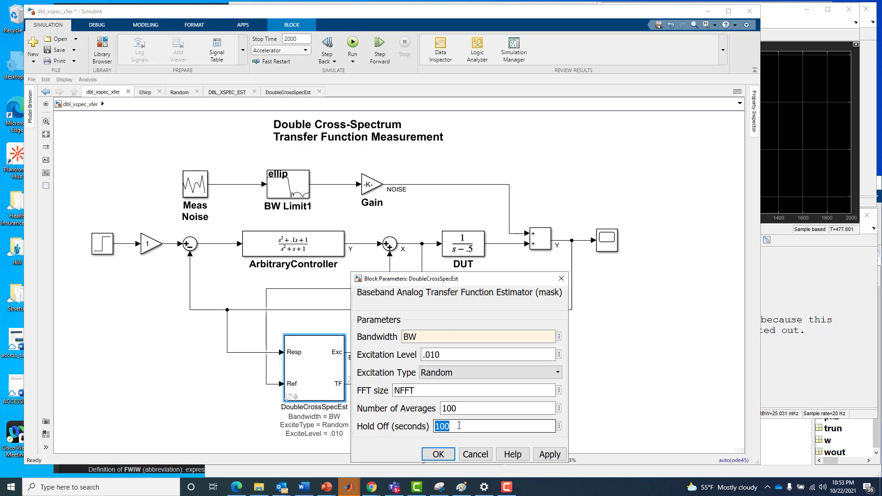
left_click(426, 455)
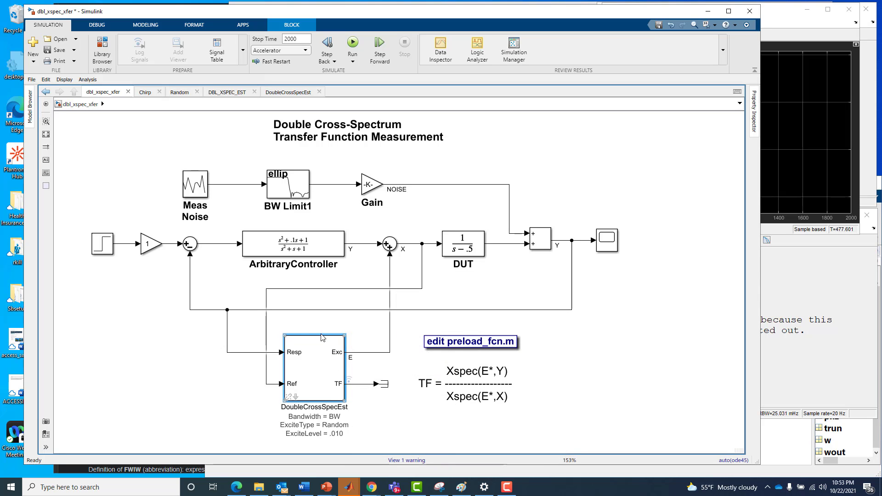
left_click(438, 385)
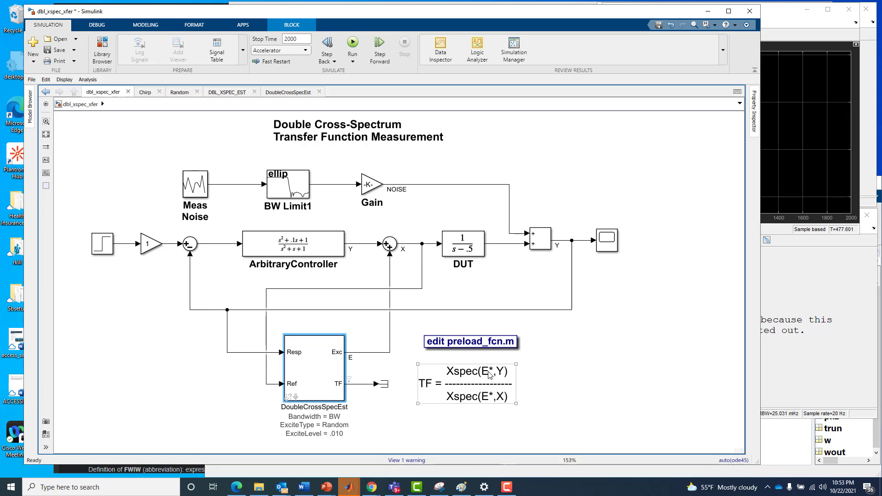
left_click(381, 363)
left_click(364, 353)
left_click(459, 367, "shift")
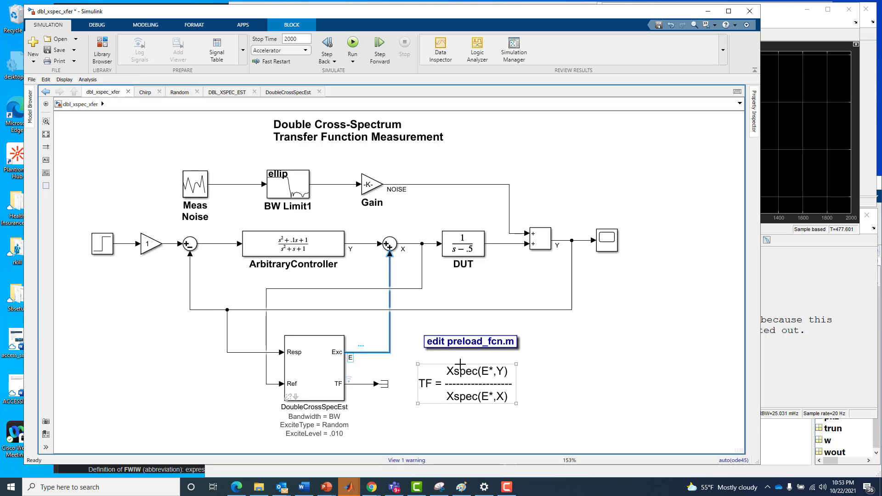
left_click(502, 376, "shift")
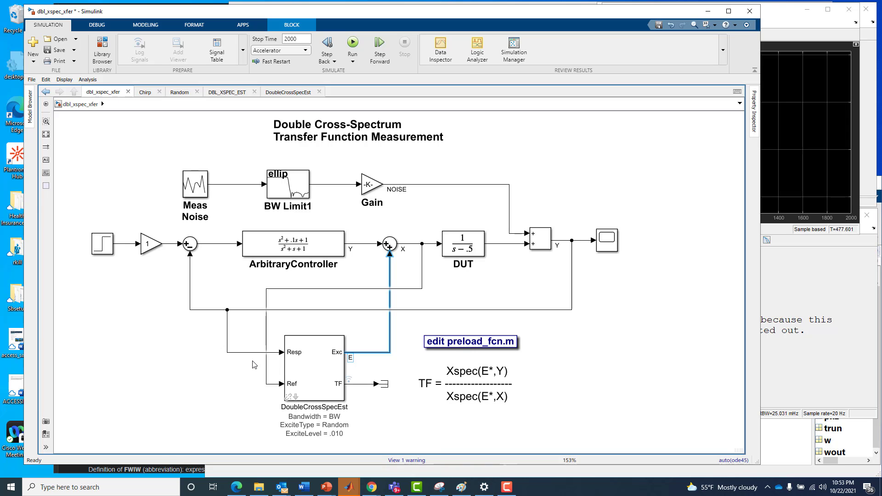
left_click(258, 352)
left_click(449, 390, "shift")
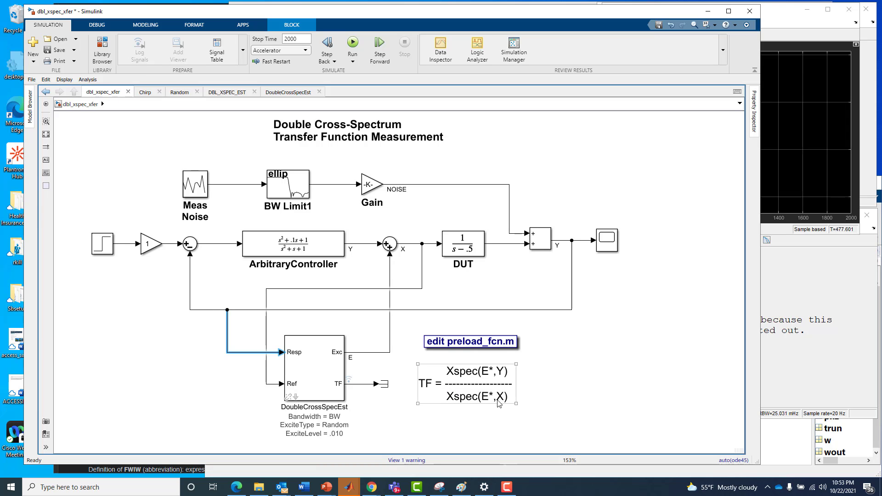
left_click(423, 273)
left_click(640, 361)
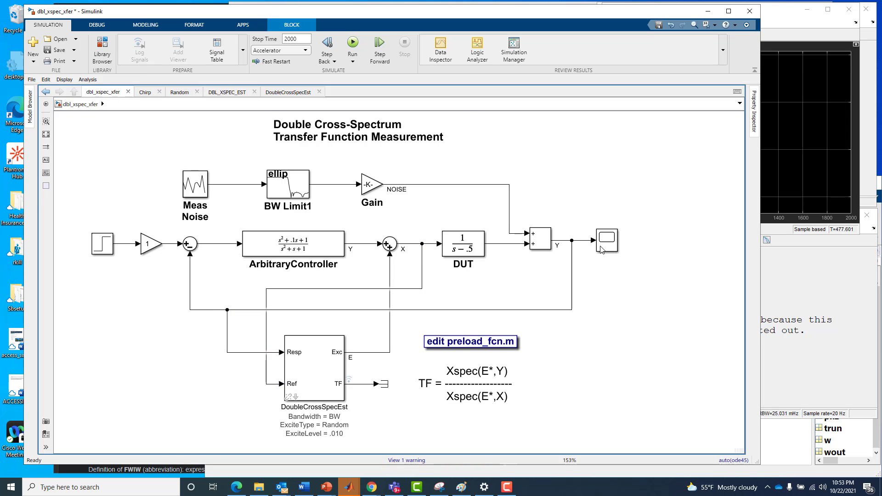
Step: Run the simulation, toggle the THEORY trace on the magnitude plot, and return to the diagram
left_click(351, 44)
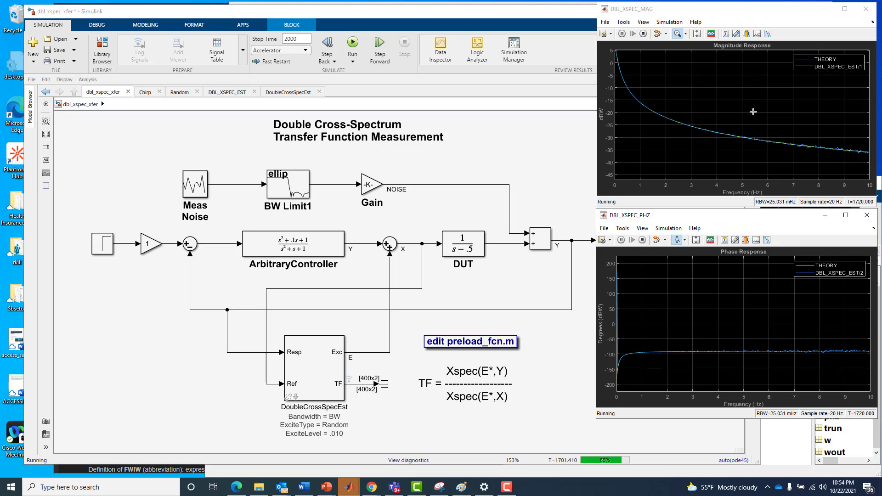
left_click(824, 60)
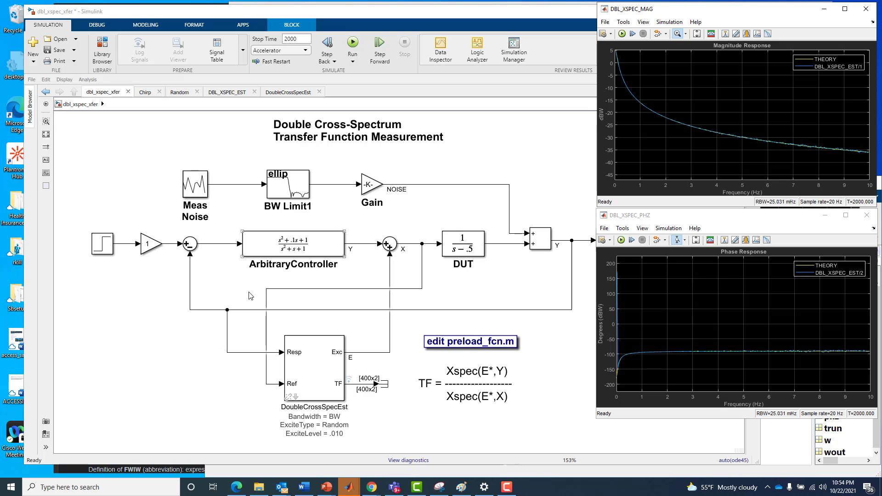
left_click(135, 338)
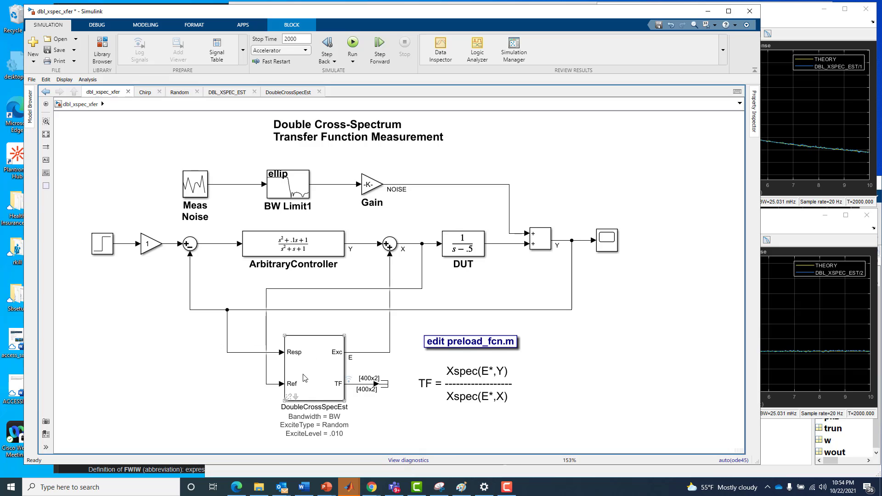
Step: Look inside DoubleCrossSpecEst and point out the Random source, Bandwidth Limit filter and Excitation_Variant
left_click(297, 394)
left_click(296, 397)
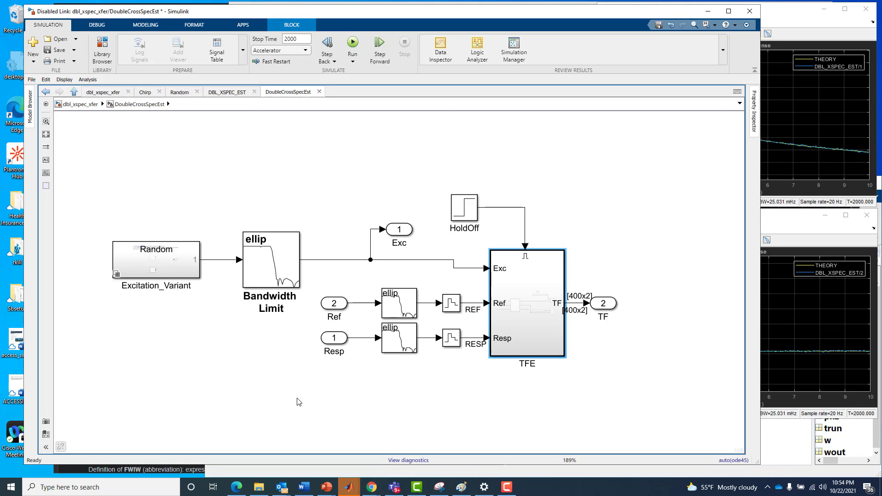
left_click_drag(90, 207, 299, 322)
left_click(288, 357)
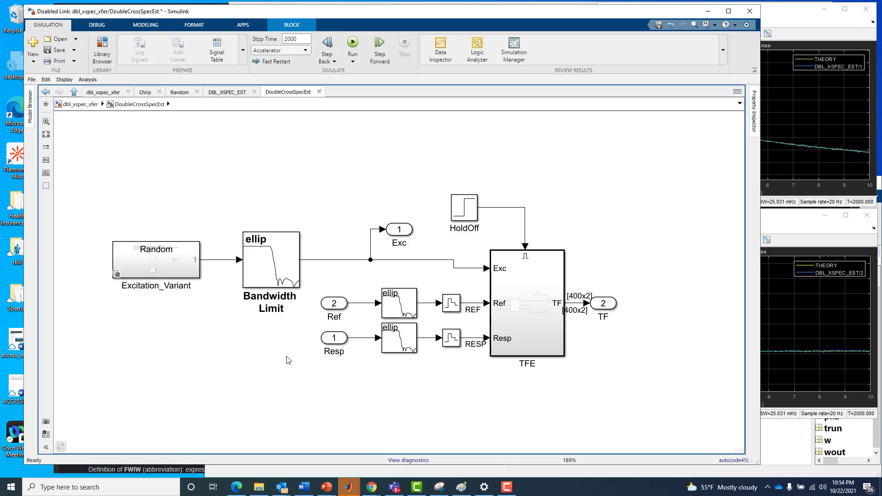
left_click(170, 277)
Step: Point out the Ref and Resp inports, their ellip filters, zero-order holds and the TFE subsystem
left_click_drag(324, 280, 490, 374)
left_click(456, 403)
left_click(335, 310)
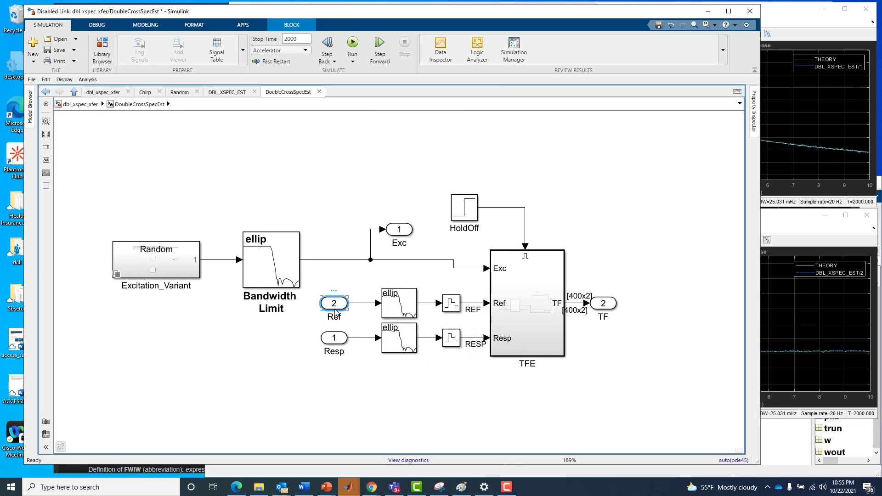
left_click(339, 342)
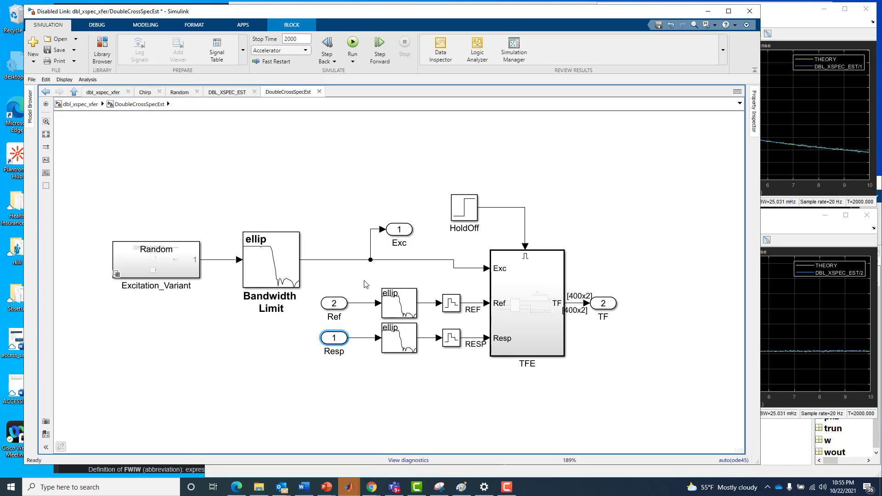
left_click_drag(363, 278, 459, 378)
left_click(510, 375)
left_click(522, 304)
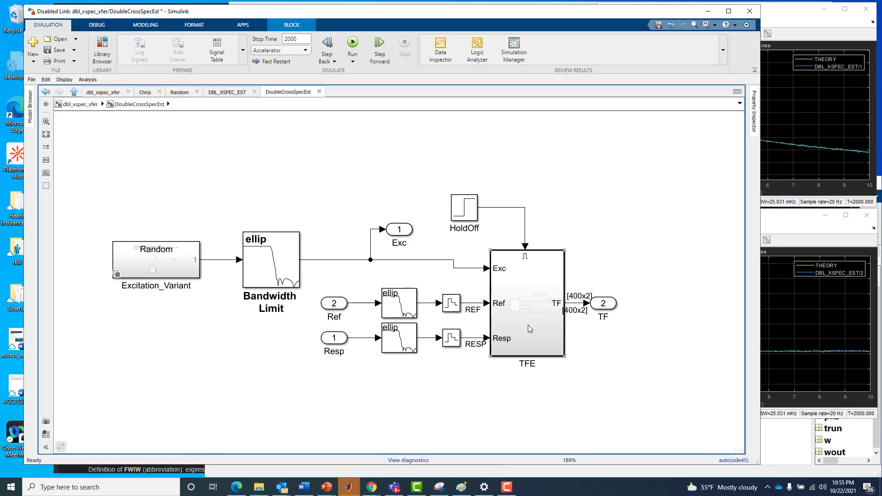
left_click_drag(430, 279, 467, 378)
left_click(478, 400)
left_click(523, 353)
Step: Open the TFE subsystem, point out its Exc, Ref and Resp inports, and fit it to view
double_click(547, 325)
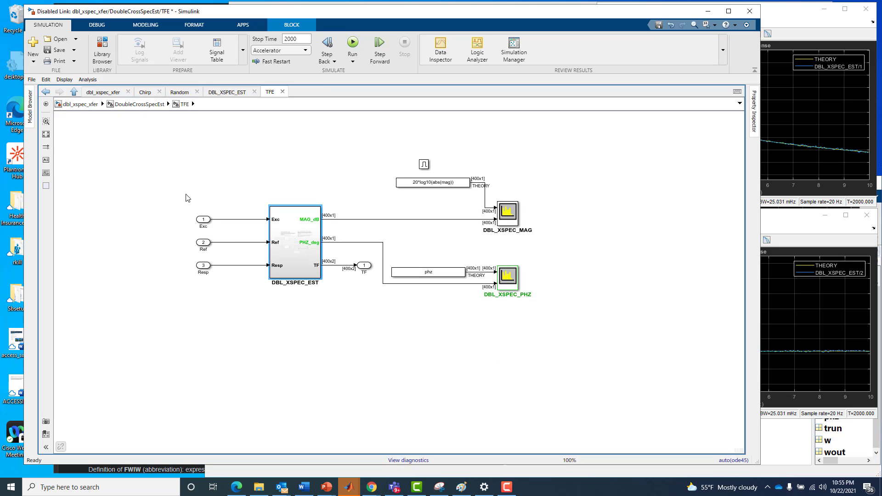
left_click_drag(185, 189, 235, 322)
left_click(235, 325)
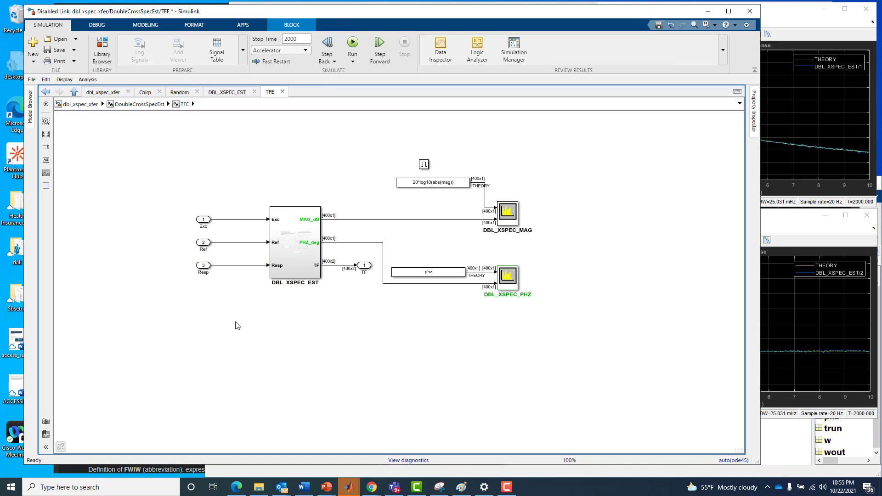
key("space")
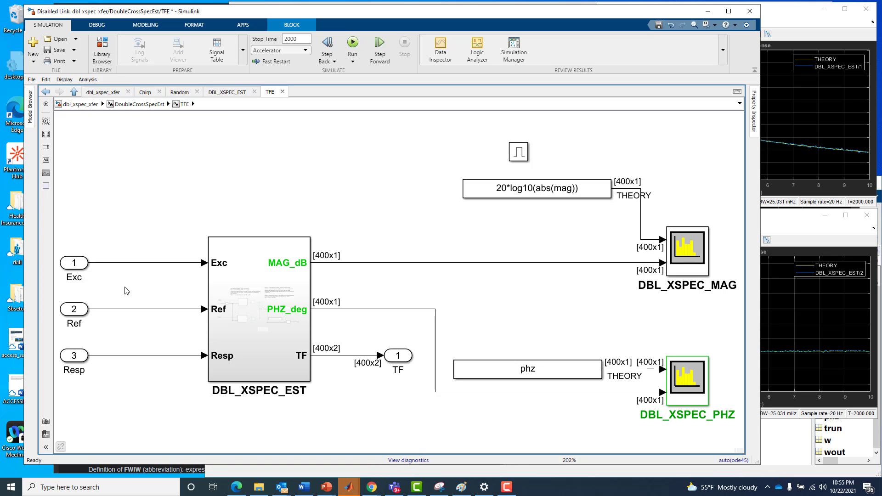
Step: Highlight the Ref and Resp signal lines in the TFE diagram
left_click_drag(125, 286, 150, 371)
left_click(160, 391)
left_click_drag(133, 239, 189, 417)
Step: Open DBL_XSPEC_EST and point out the XSPEC_EST1 and XSPEC_EST2 estimators
double_click(261, 352)
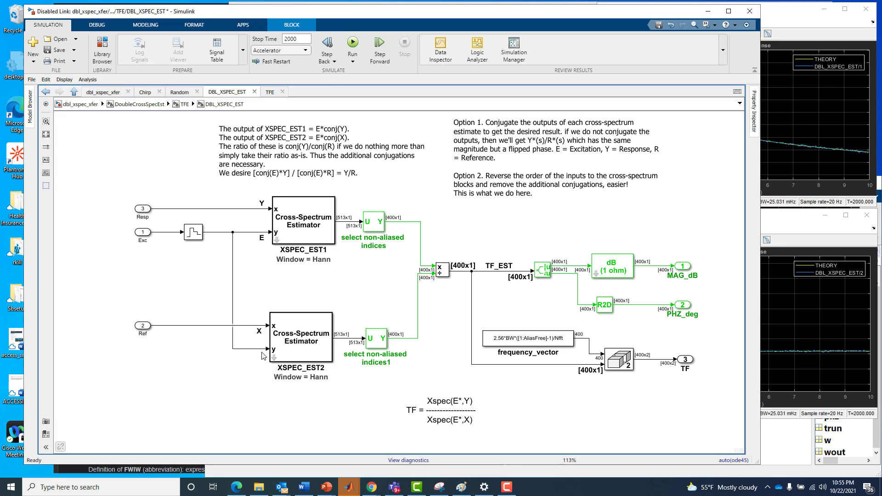
left_click(304, 221)
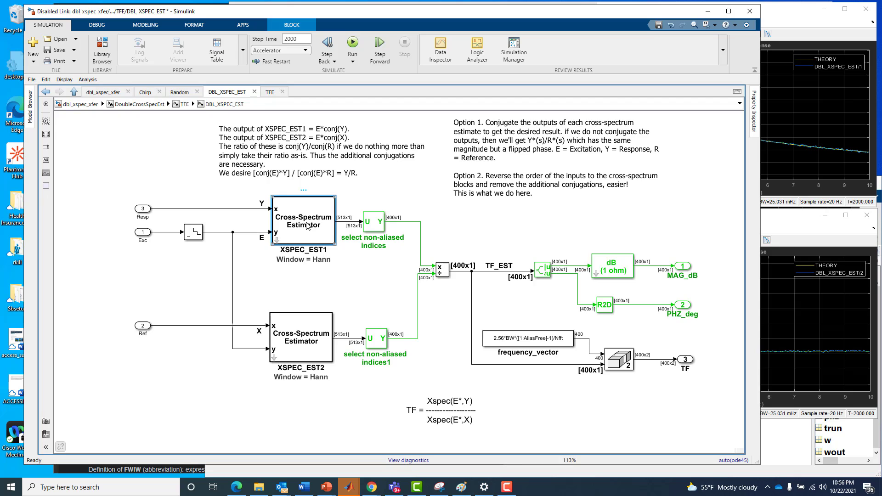
left_click(315, 339)
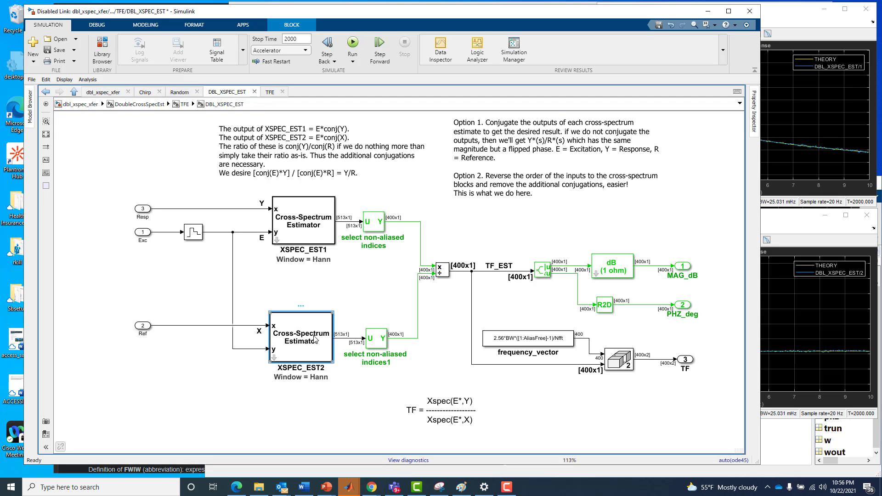
left_click(304, 227)
Step: Point out the Resp, Exc and Ref inports and their lines feeding XSPEC_EST1
left_click_drag(110, 187, 161, 282)
left_click(160, 281)
left_click_drag(120, 186, 154, 251)
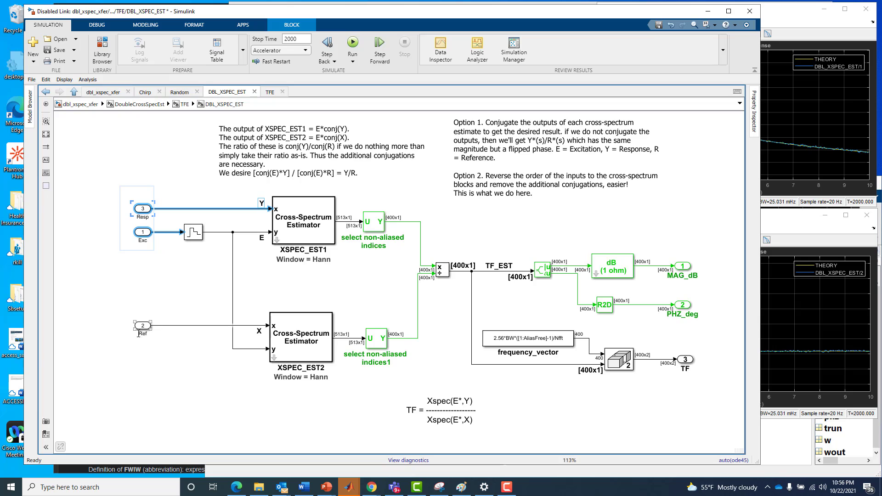
left_click_drag(120, 308, 245, 386)
left_click(256, 407)
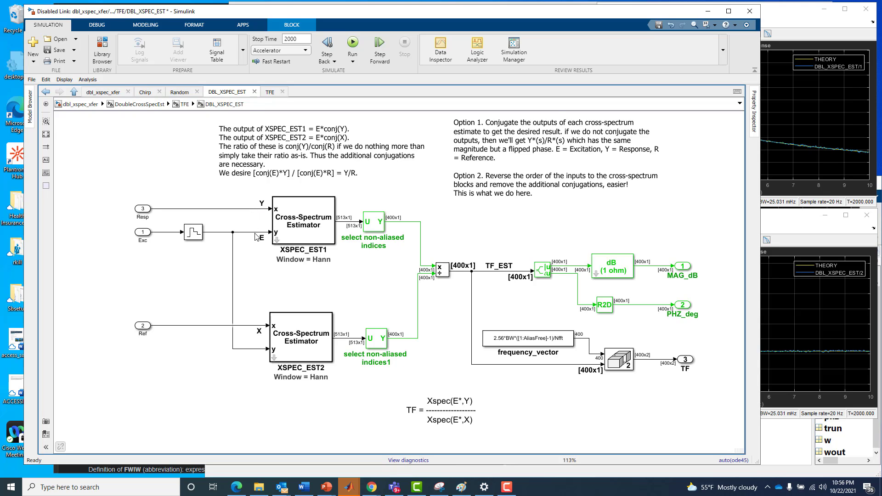
left_click(311, 227)
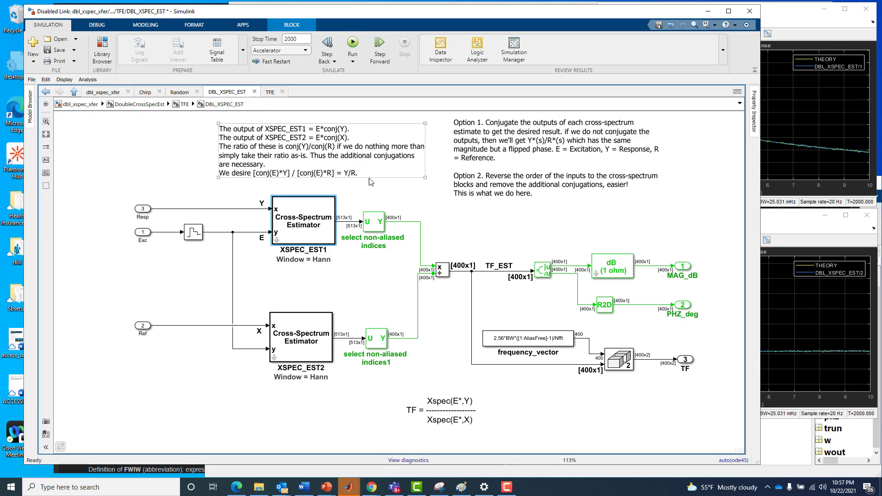
Step: Trace both estimates into the divide, the TF_EST branch, and the magnitude/dB/R2D conversion blocks
left_click(406, 223)
left_click(418, 299)
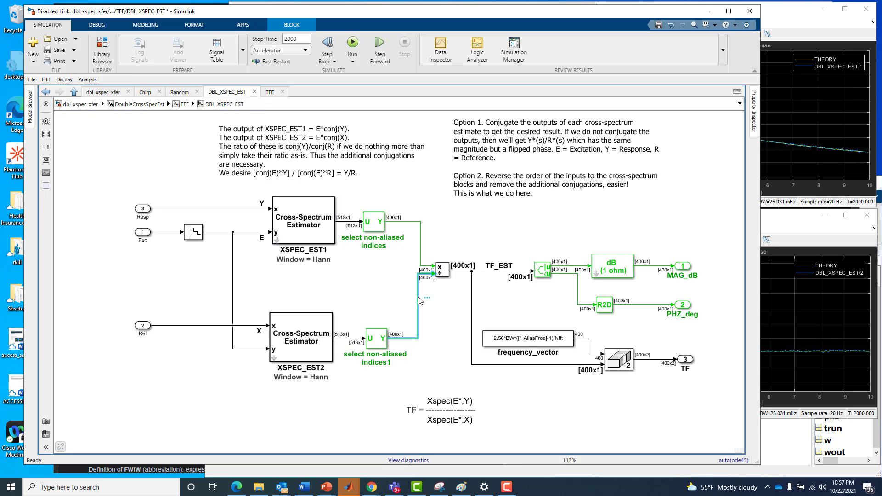
left_click(472, 301)
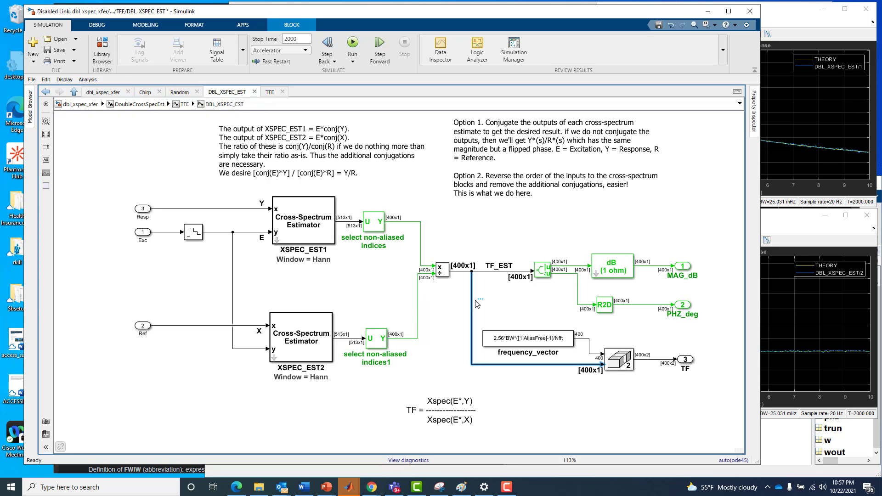
left_click_drag(528, 232, 616, 312)
left_click(652, 422)
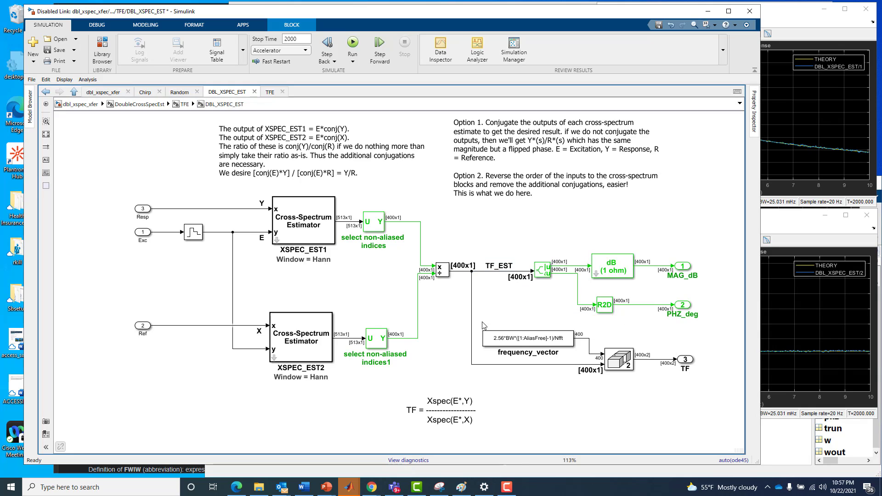
Step: Go up to the TFE diagram and open the DBL_XSPEC_MAG scope window
left_click(74, 92)
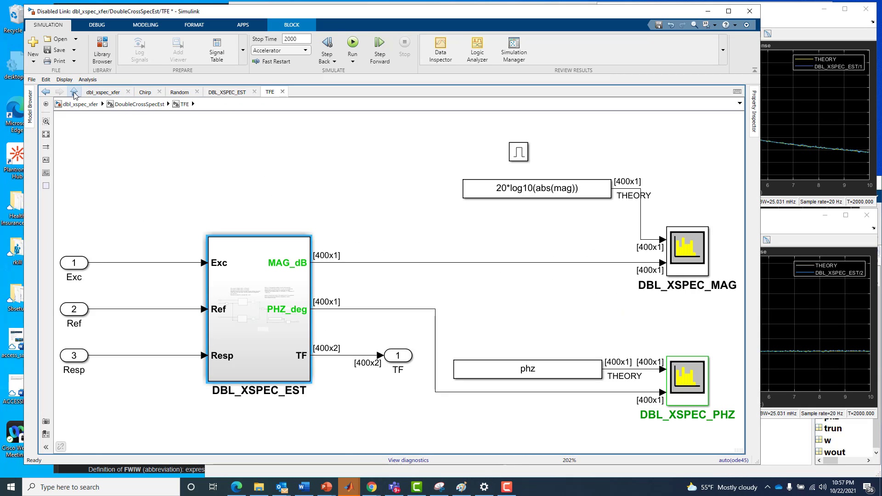
left_click(697, 373)
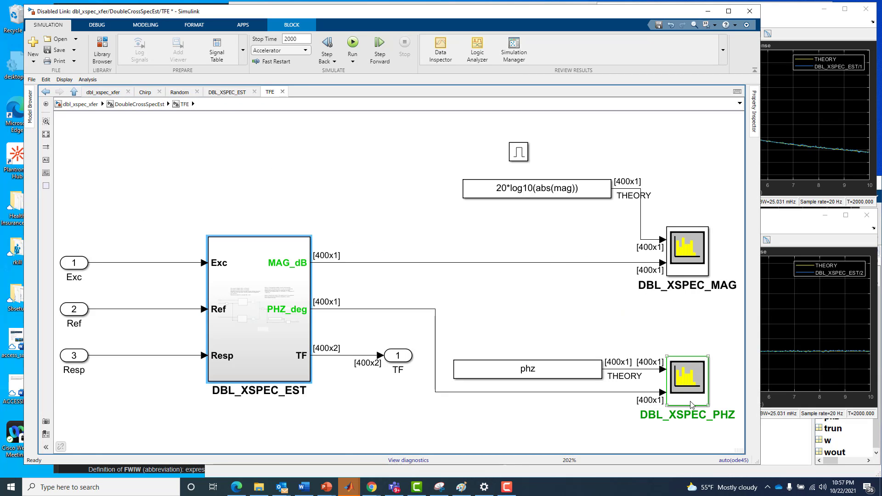
double_click(694, 267)
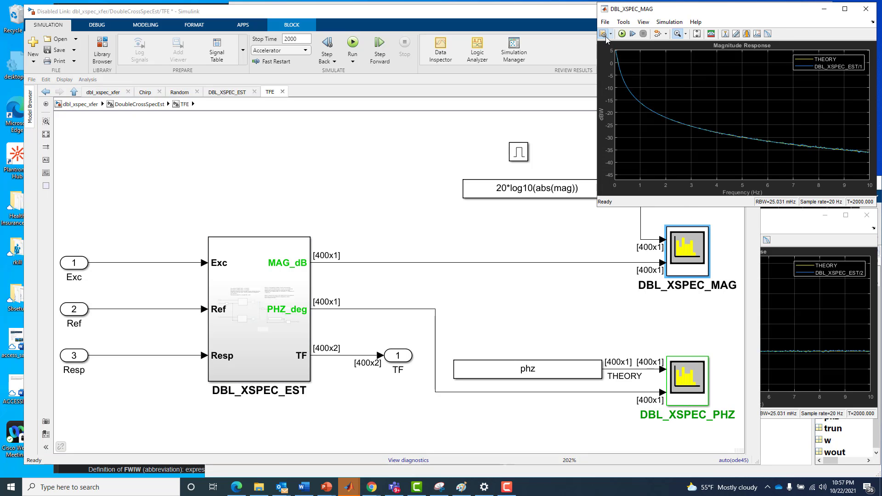
Step: Show the magnitude scope's Spectrum Settings, then bring the TFE diagram back to front
left_click(604, 35)
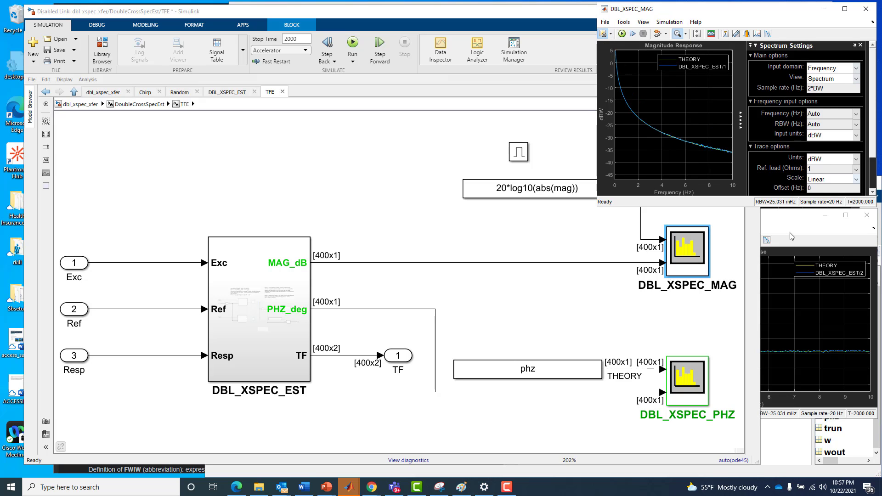
left_click(659, 221)
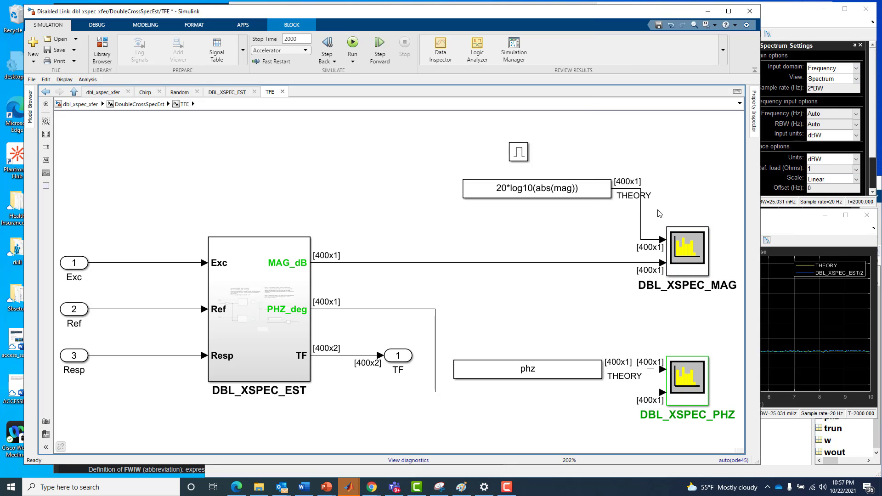
left_click(681, 437)
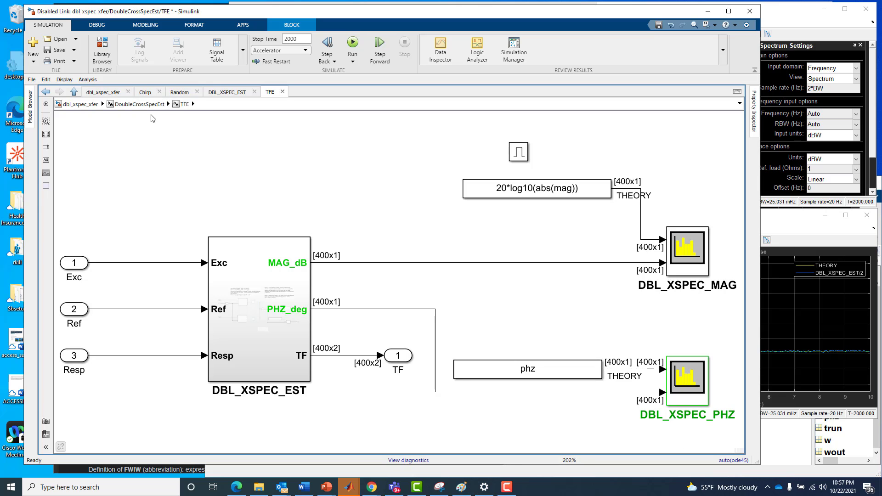
Step: Go up from TFE to the DoubleCrossSpecEst subsystem diagram
left_click(73, 92)
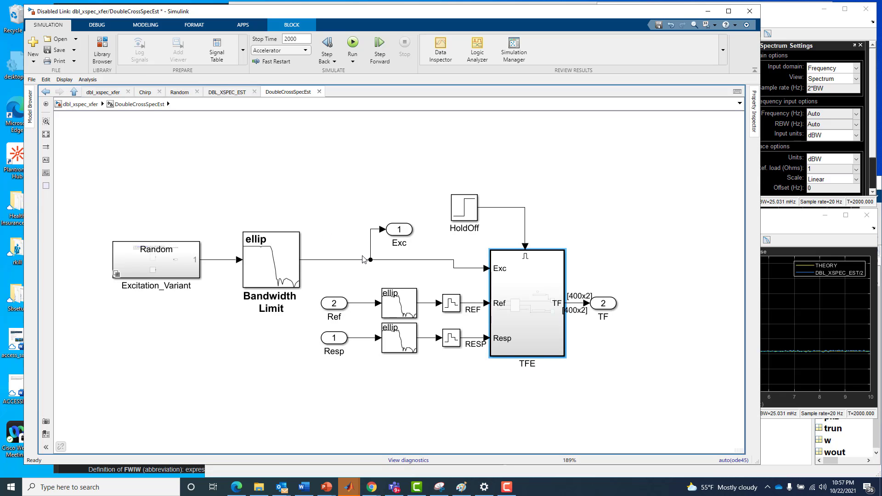
Step: Return to the top-level dbl_xspec_xfer model and highlight the line from X into Ref
left_click(74, 92)
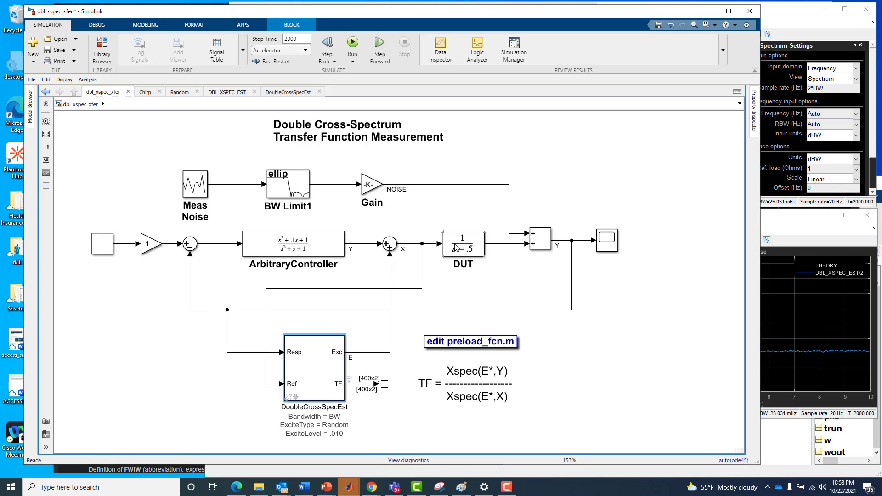
left_click(423, 285)
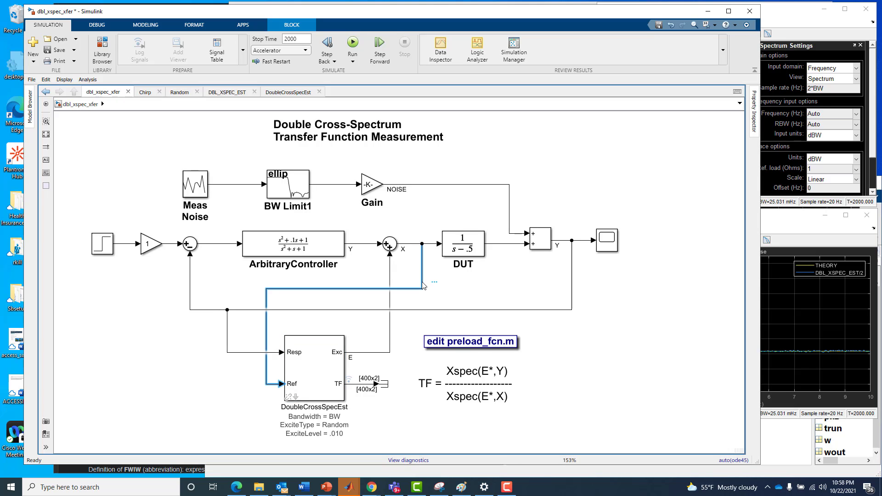